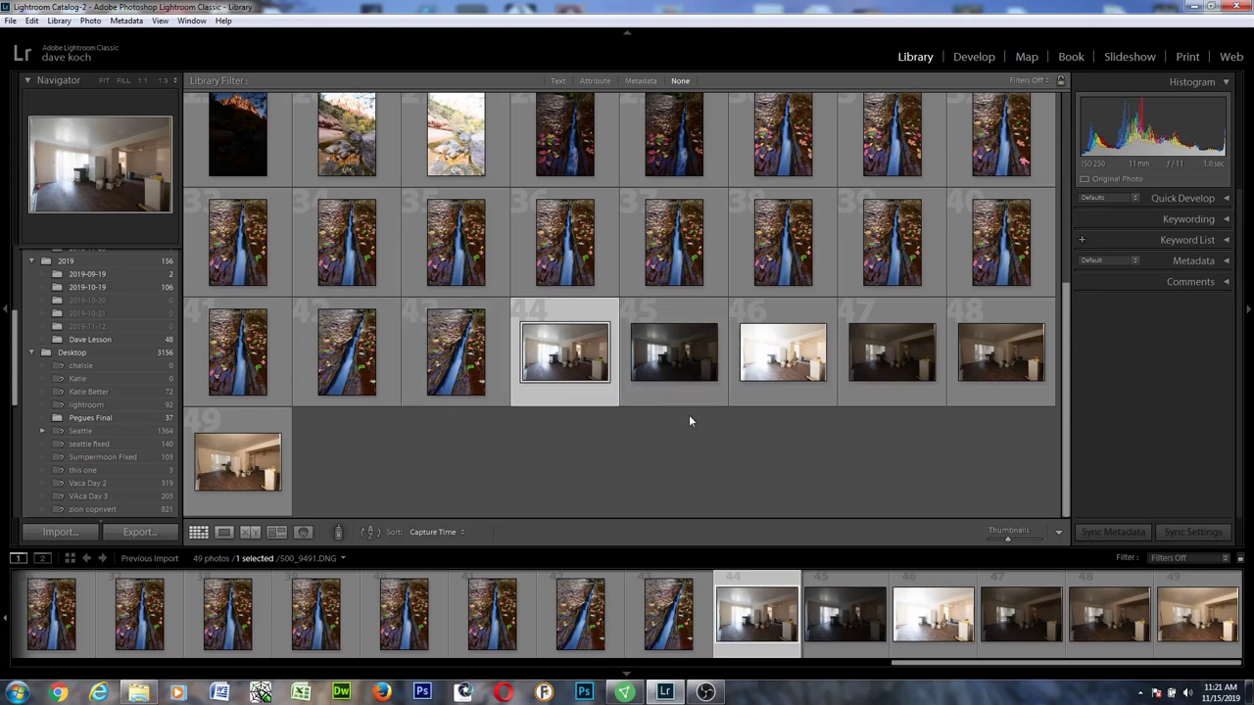
Open the room photo in Develop, compare bracketed exposures 45 to 49, then return to photo 44.
click(974, 57)
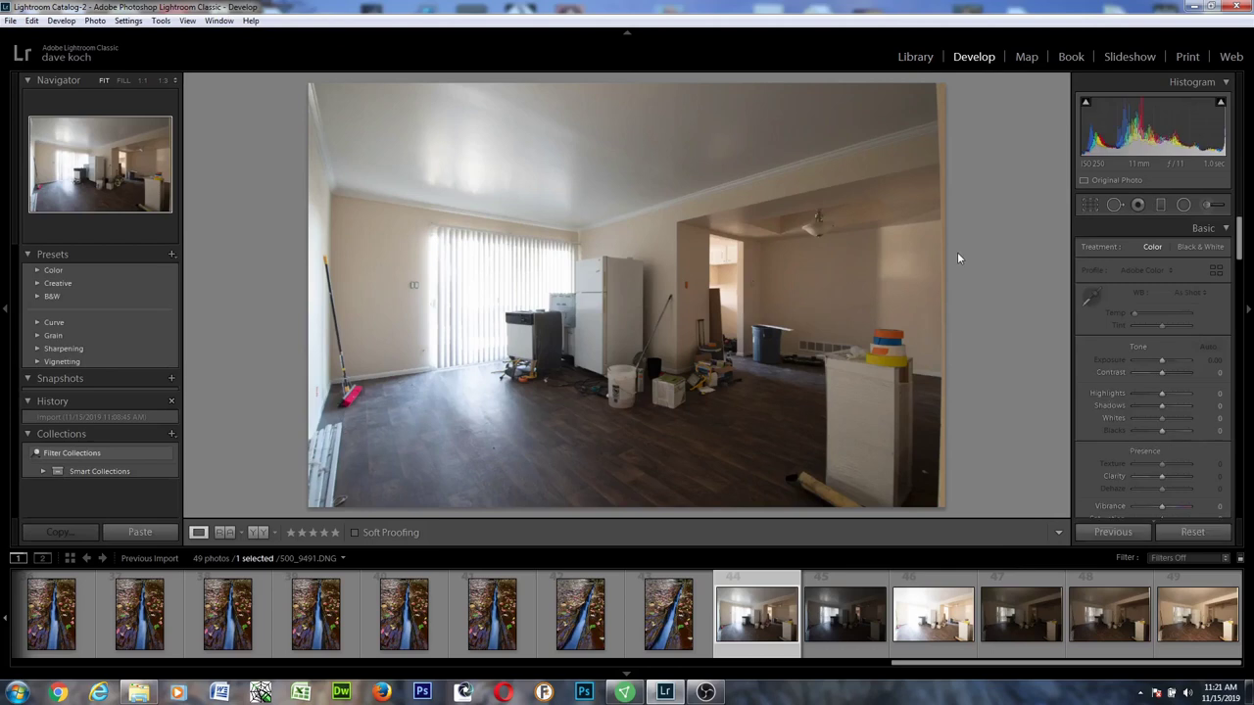
click(844, 615)
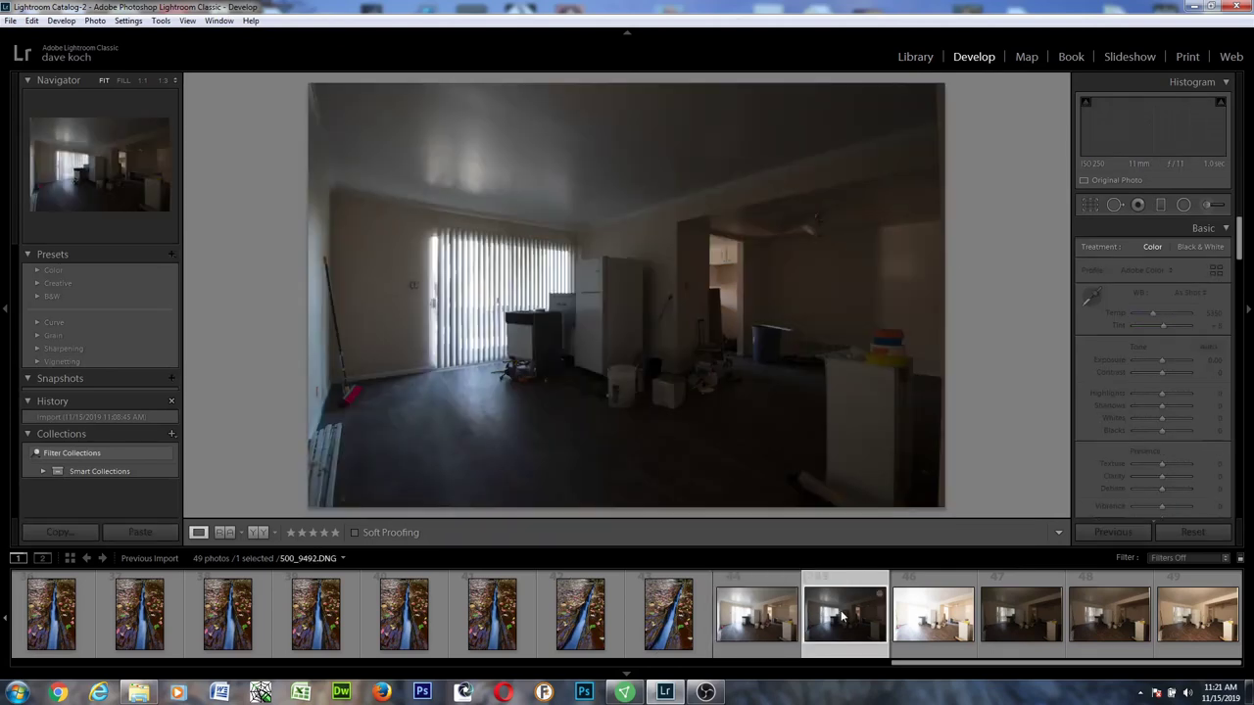
click(907, 609)
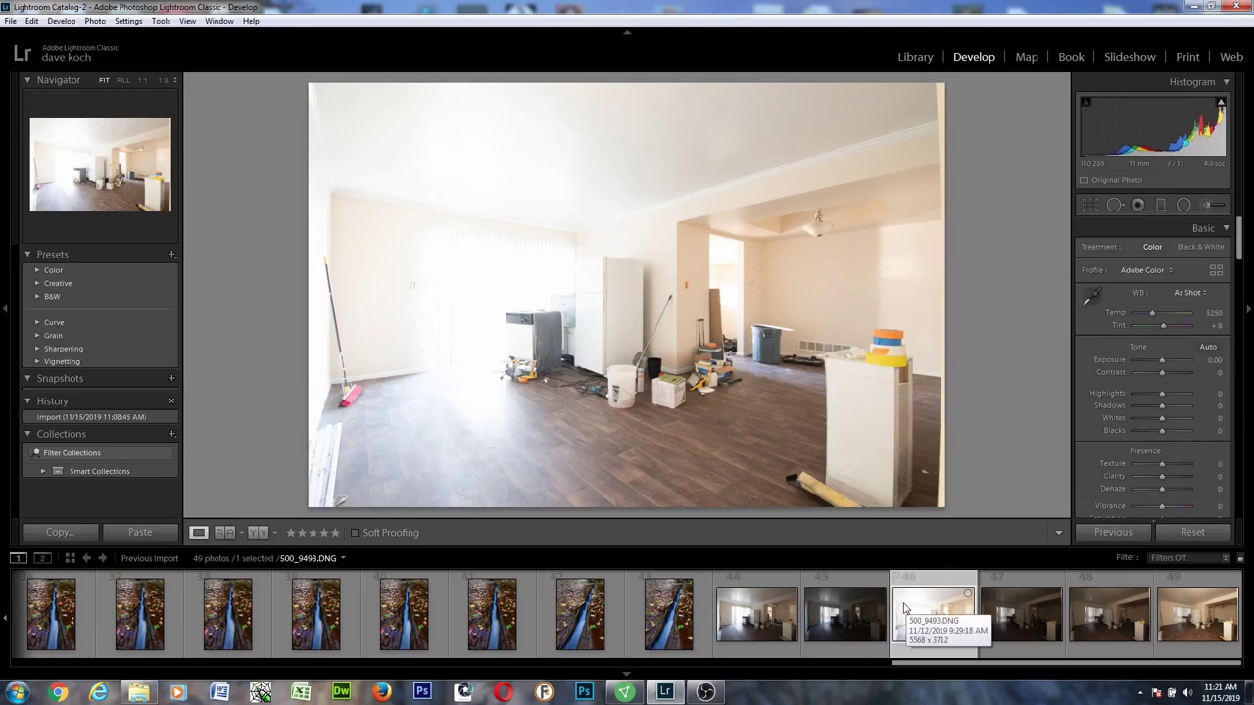
click(997, 612)
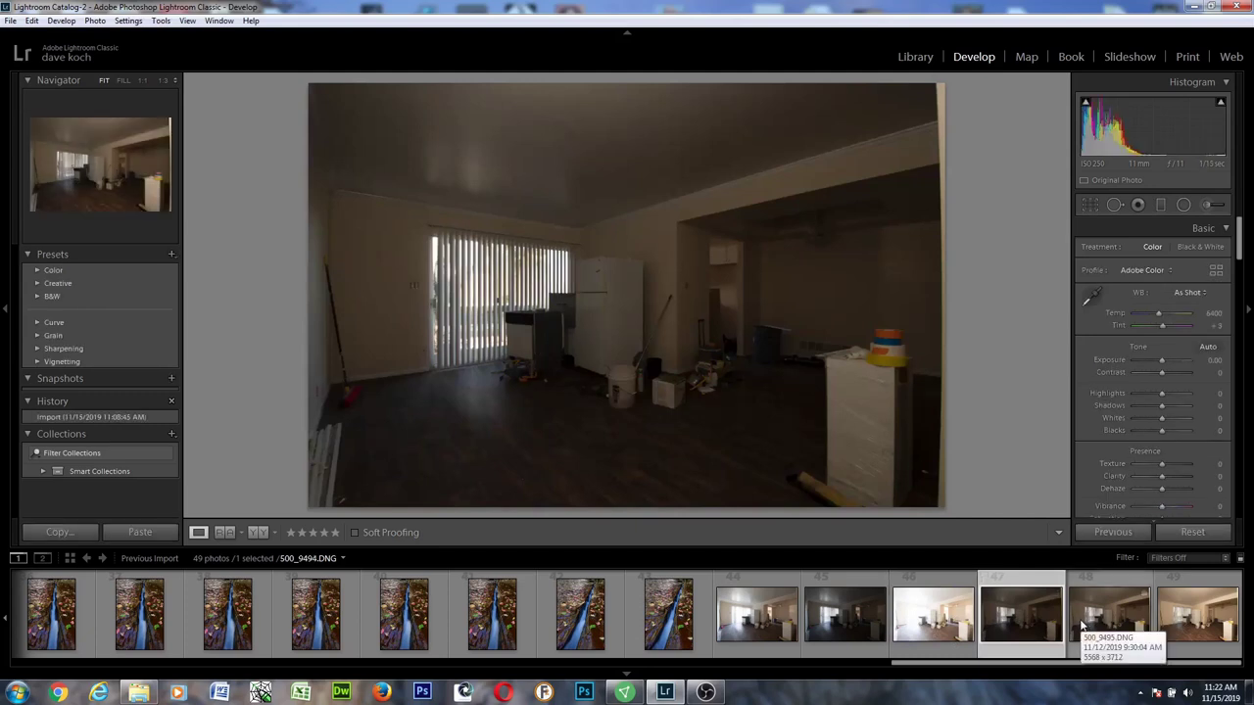
click(1122, 620)
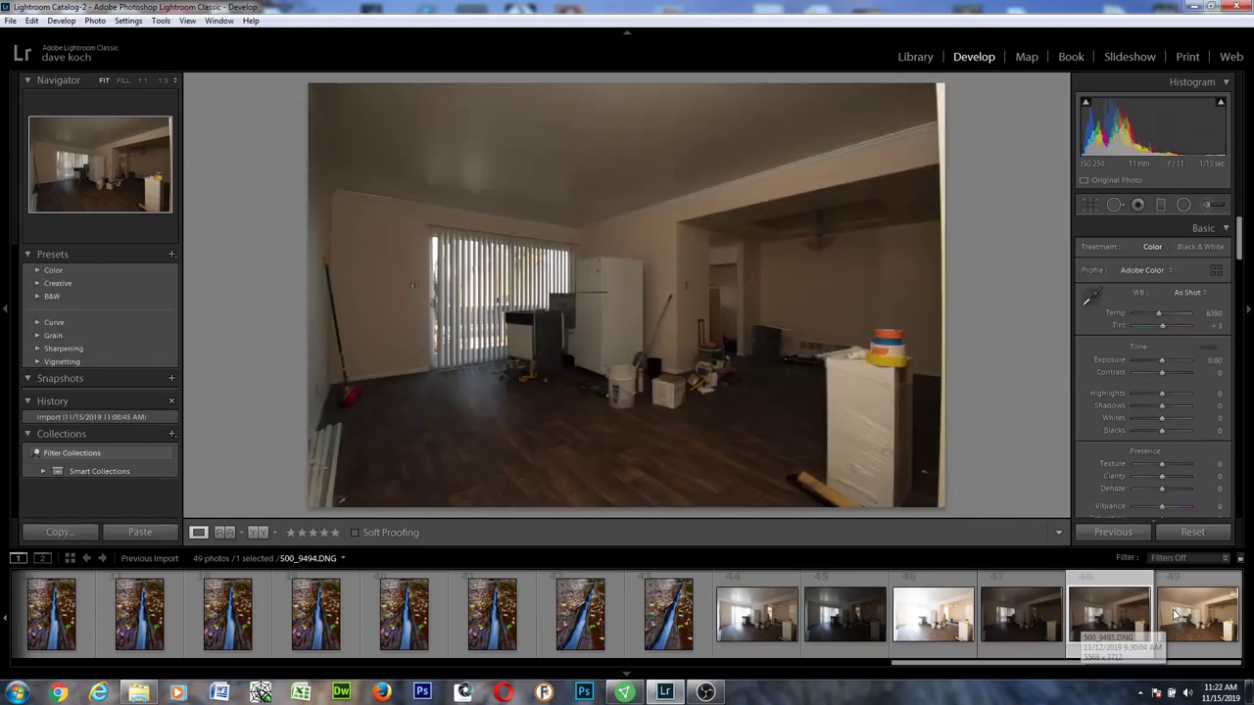
click(1175, 614)
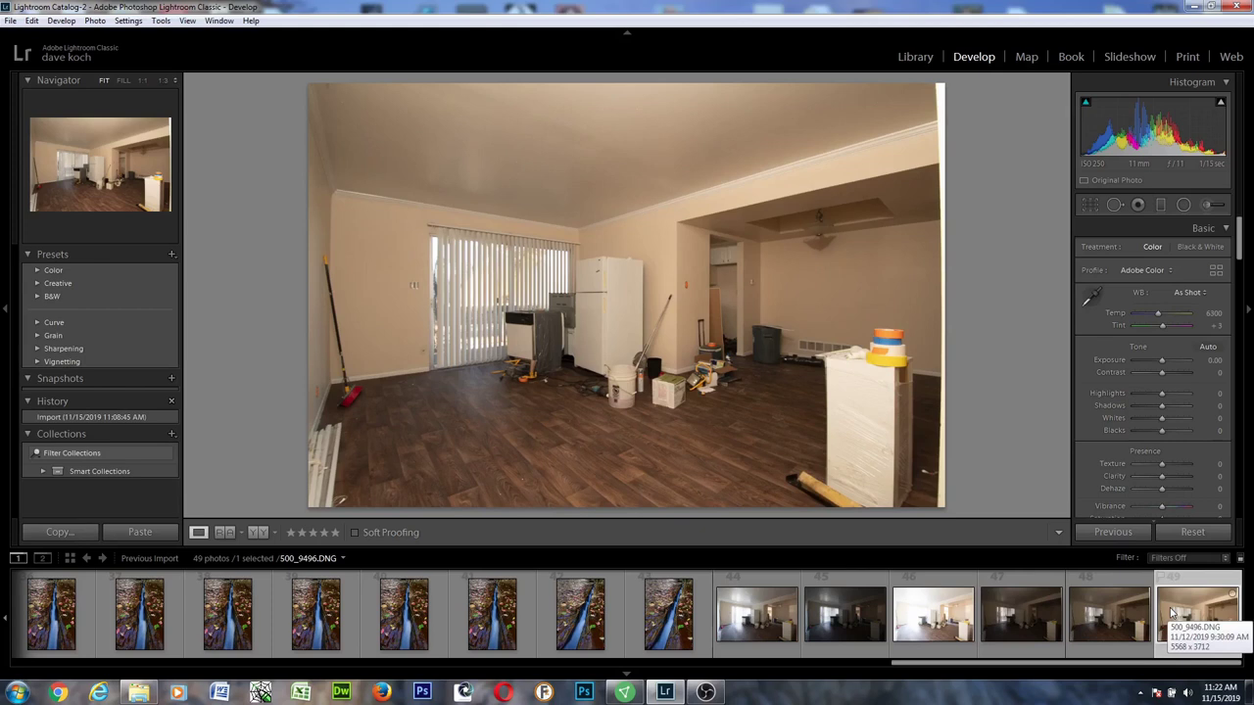
click(769, 604)
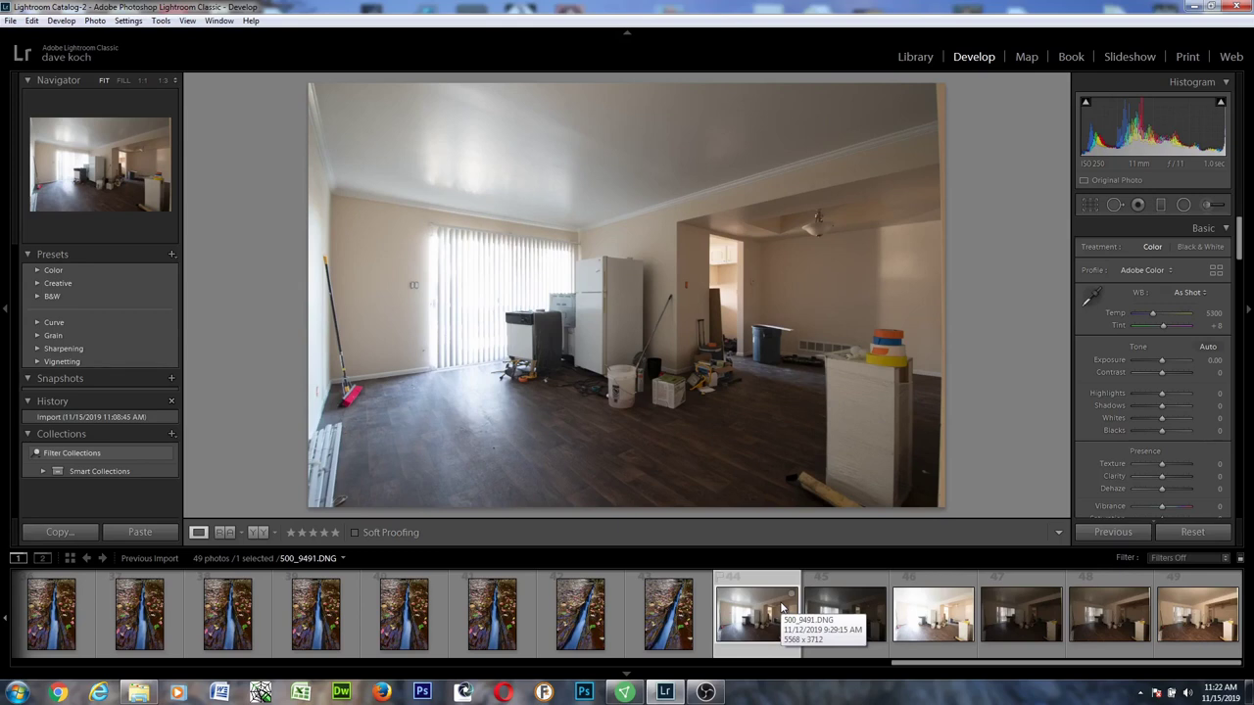
Set Highlights to −100 and lift Shadows to +76, judging the tones in a temporary Black & White preview.
click(1198, 629)
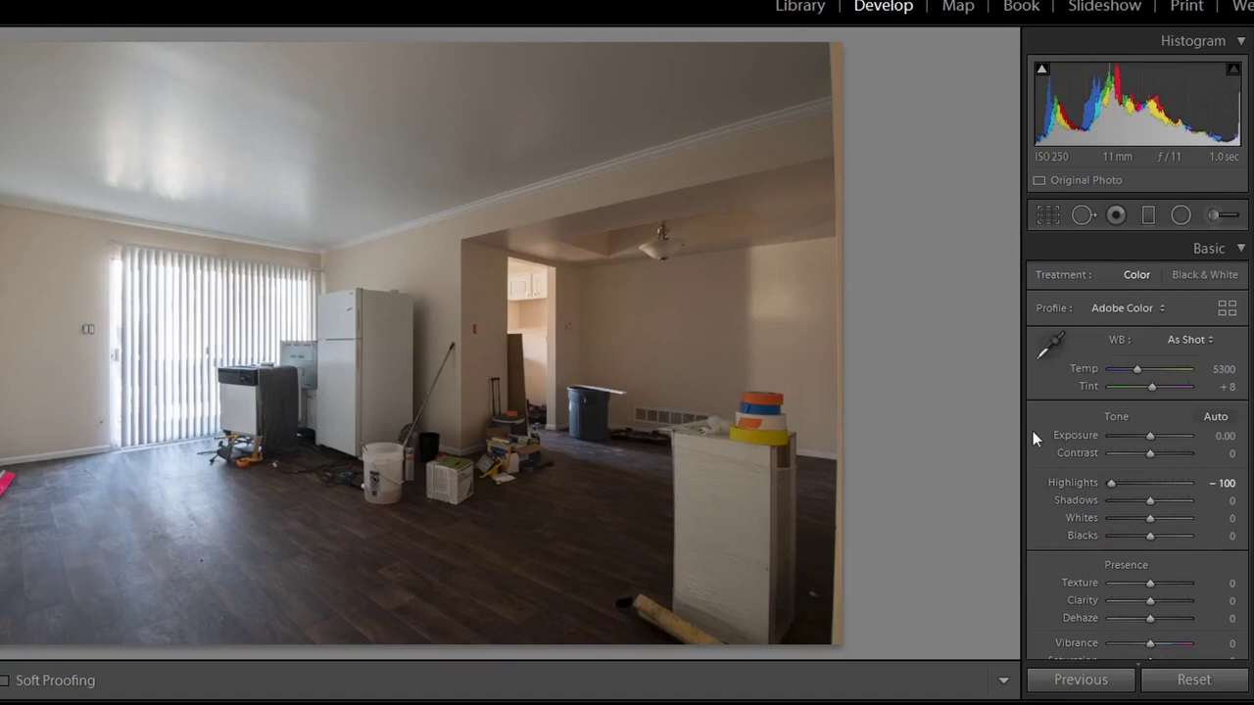
click(1223, 284)
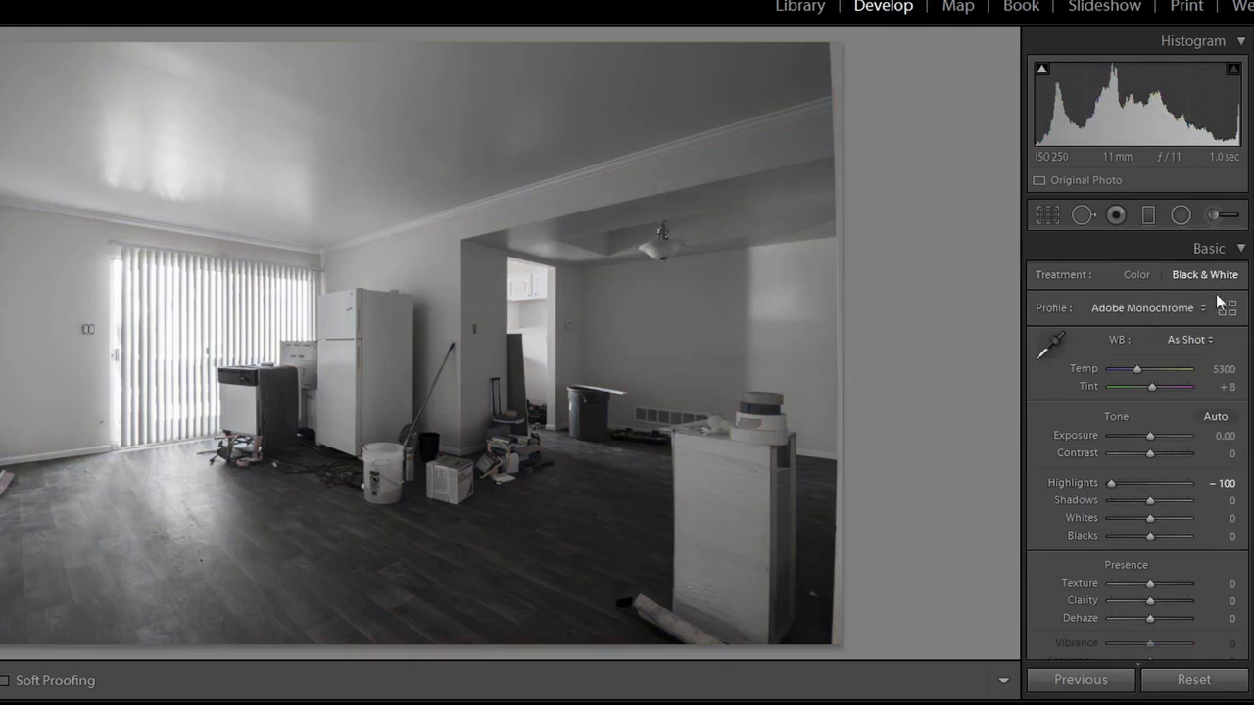
drag(1152, 501, 1178, 497)
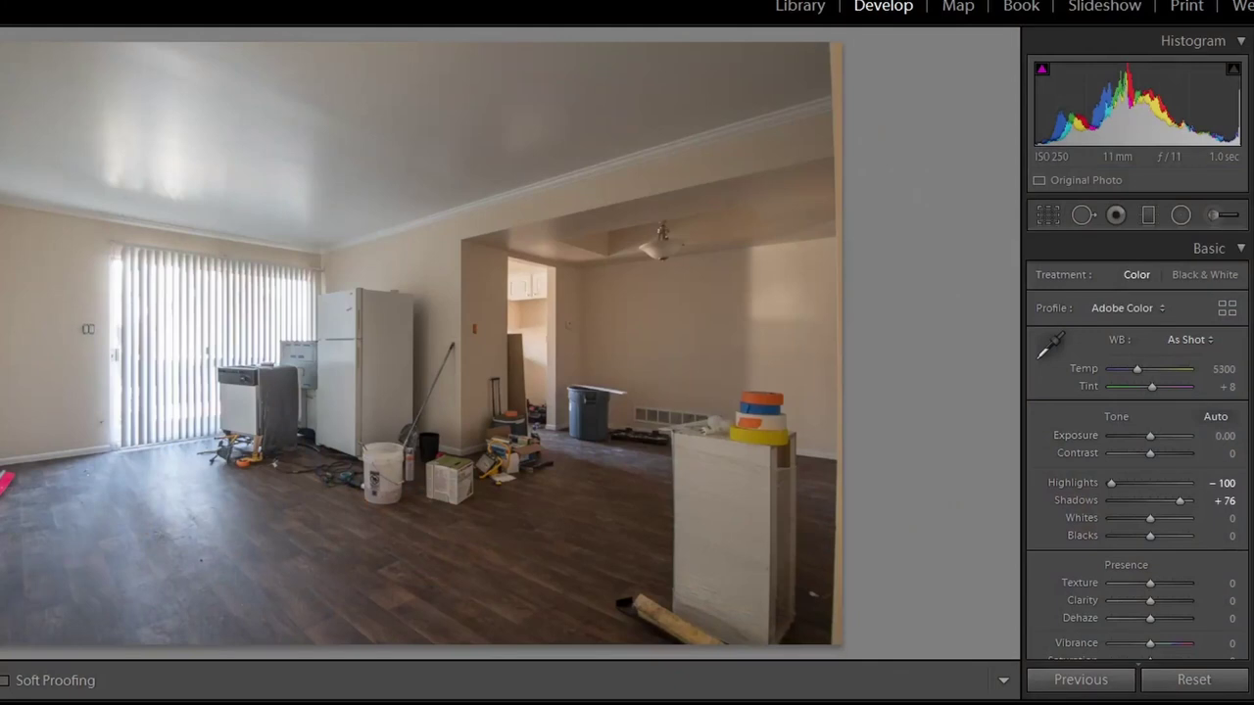
On the 1/15 sec flash exposure, sample the white fridge for white balance (Temp 4650, Tint +9).
key(Right)
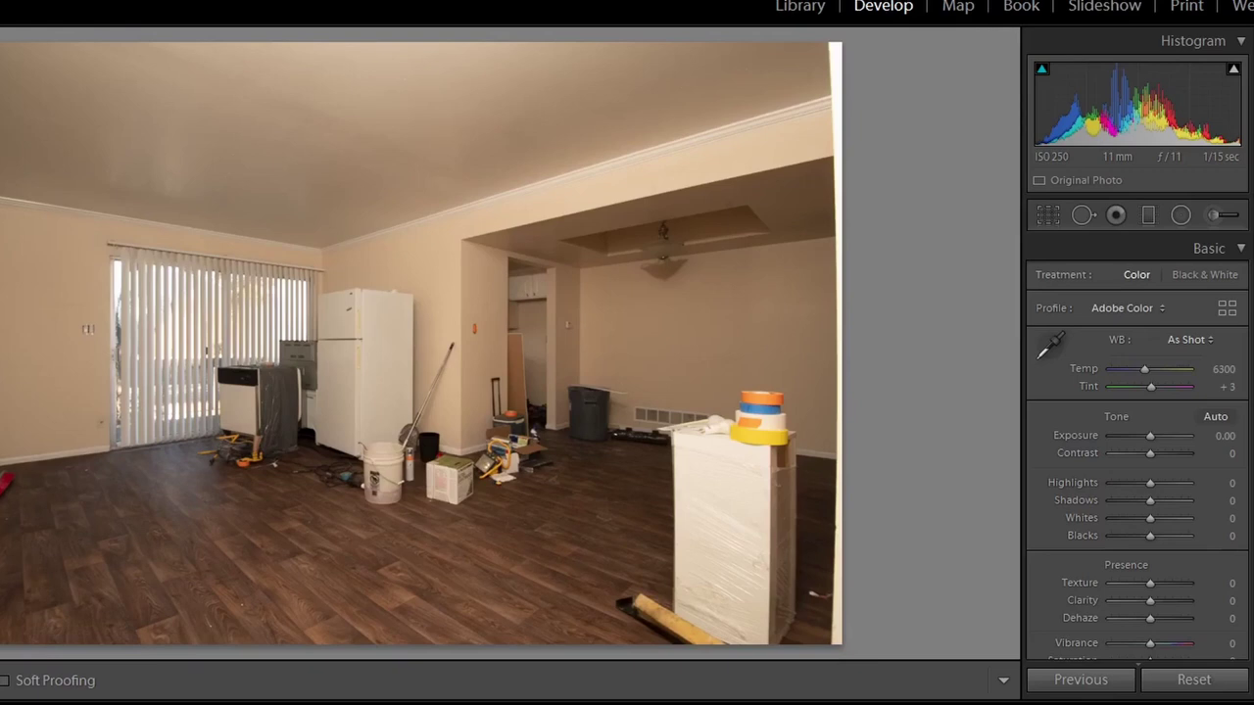
click(1051, 345)
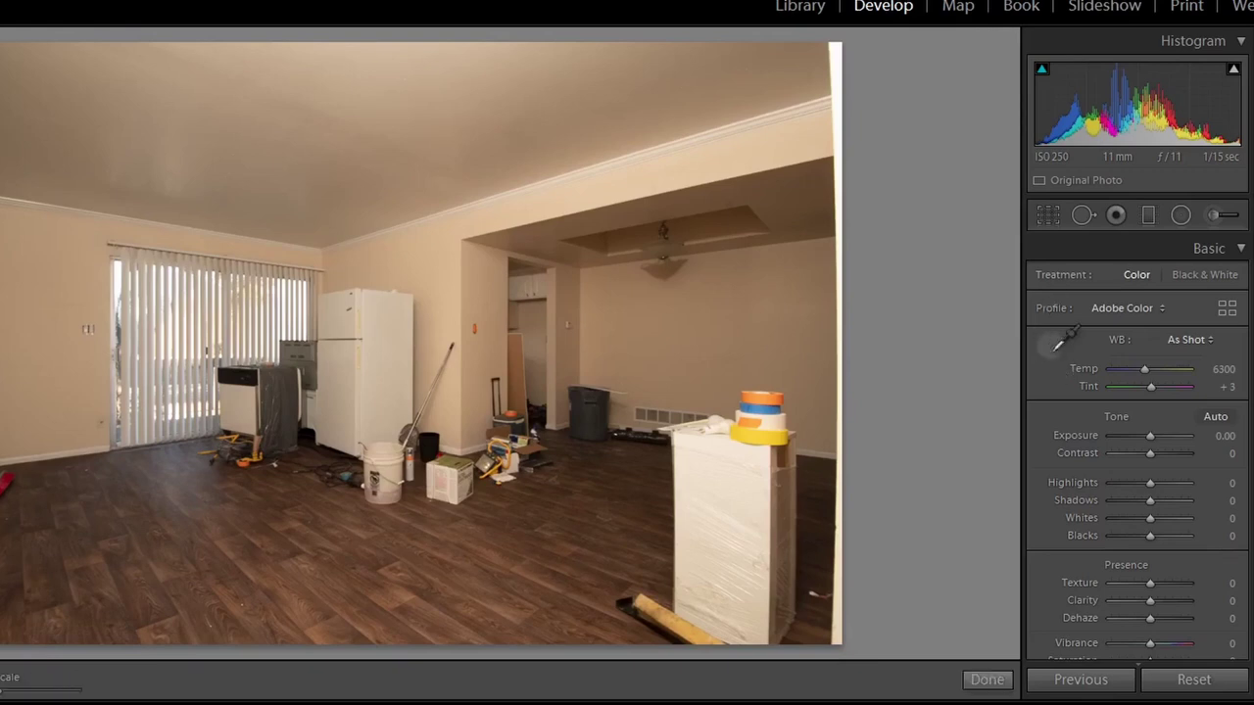
click(397, 345)
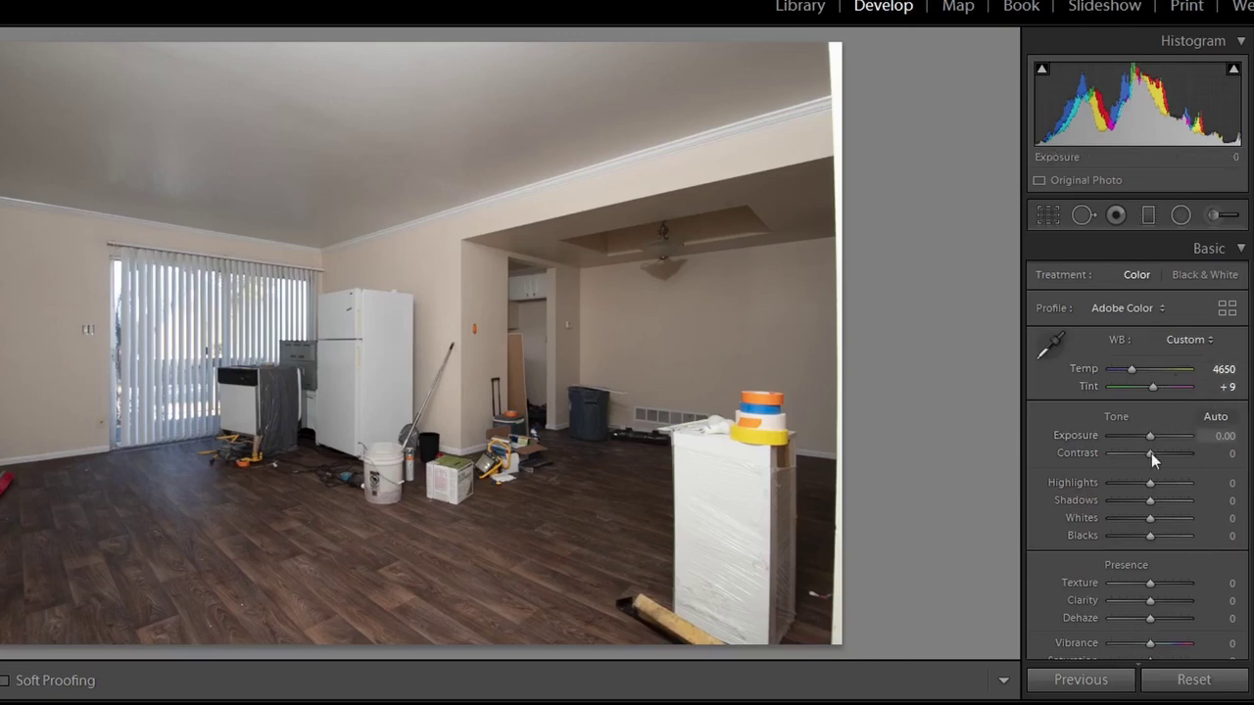
Set Exposure +0.24, Highlights −67, Shadows +100 and Texture +24 on the flash exposure.
drag(1149, 481, 1220, 517)
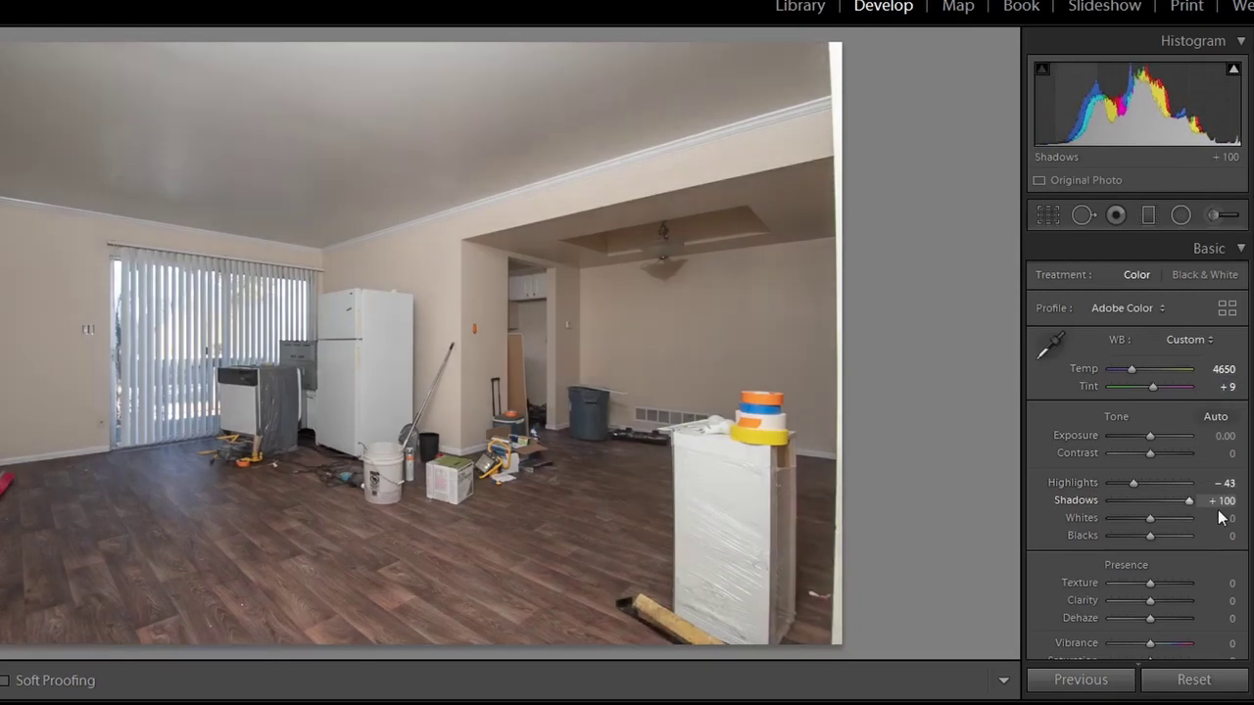
drag(1148, 435, 1152, 437)
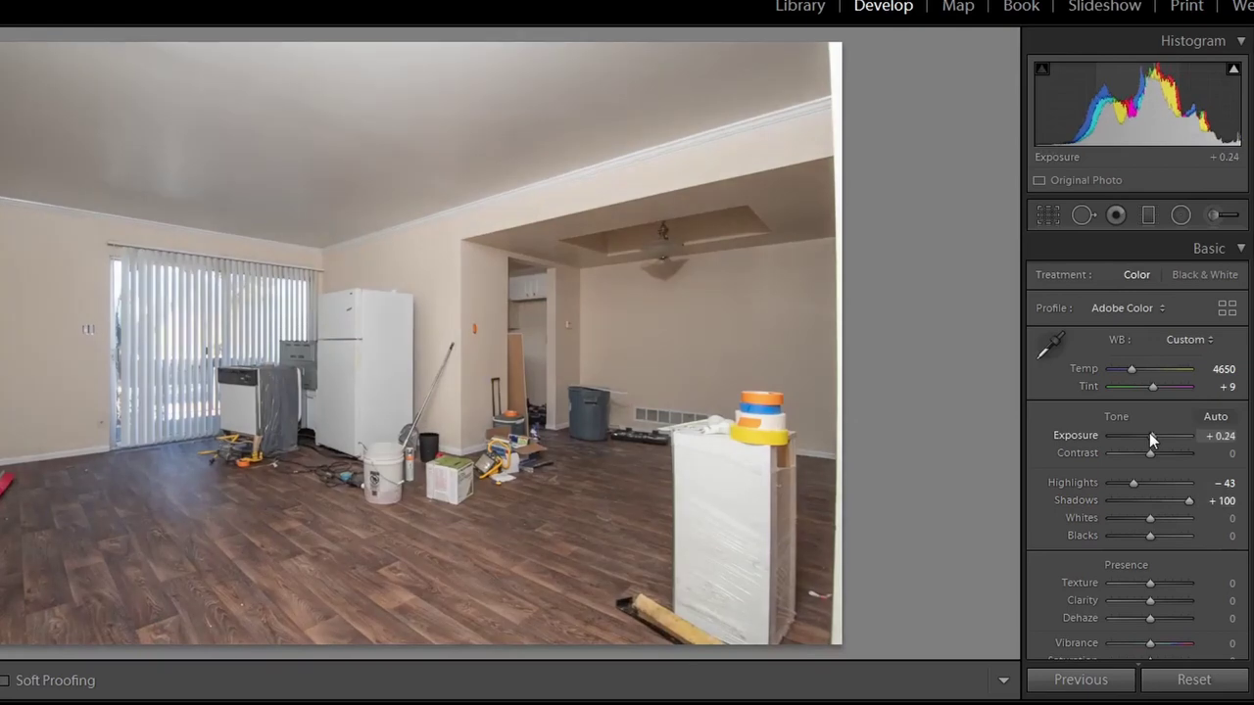
drag(1135, 482, 1118, 486)
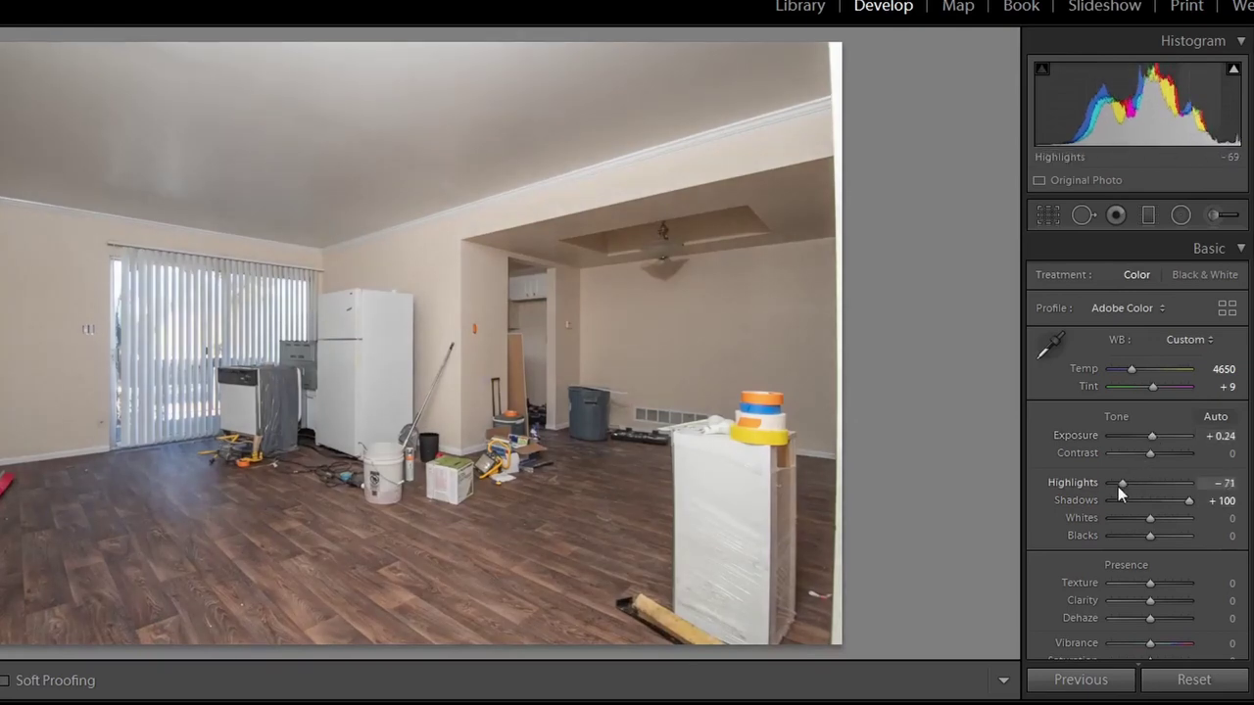
drag(1150, 583, 1157, 583)
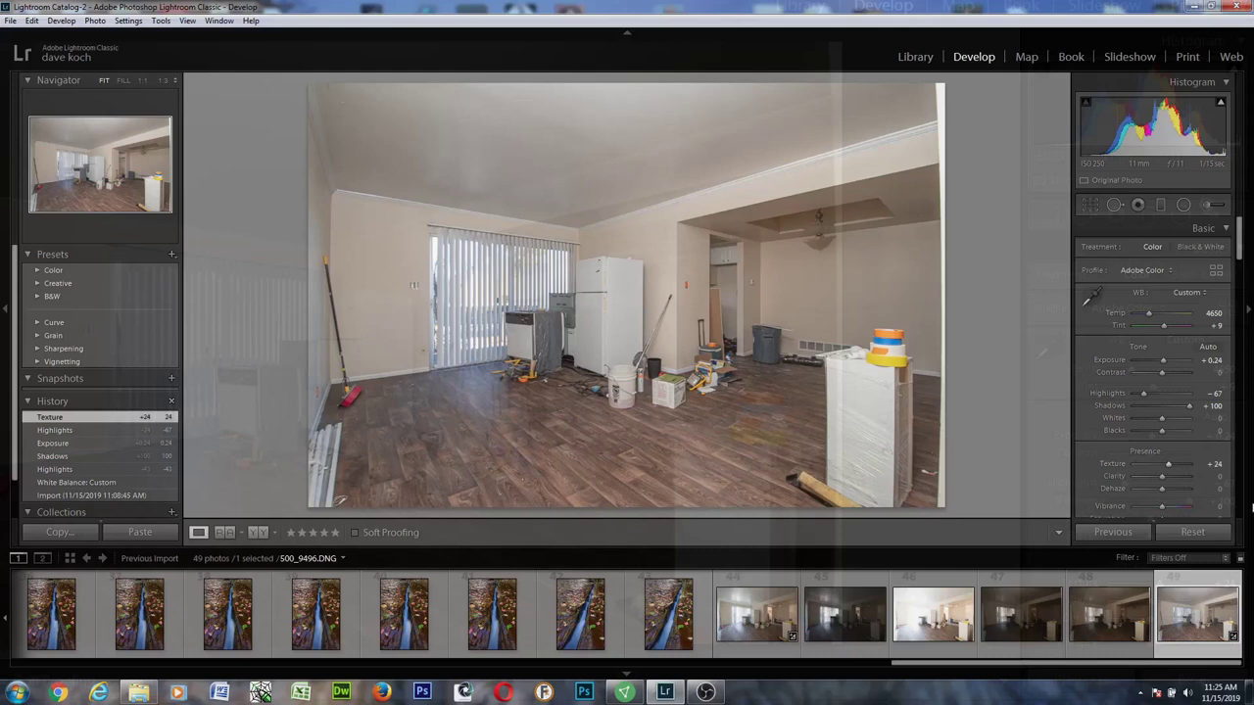
Select 500_9491.DNG with 500_9496.DNG and open both as layers in one Photoshop document.
click(764, 617)
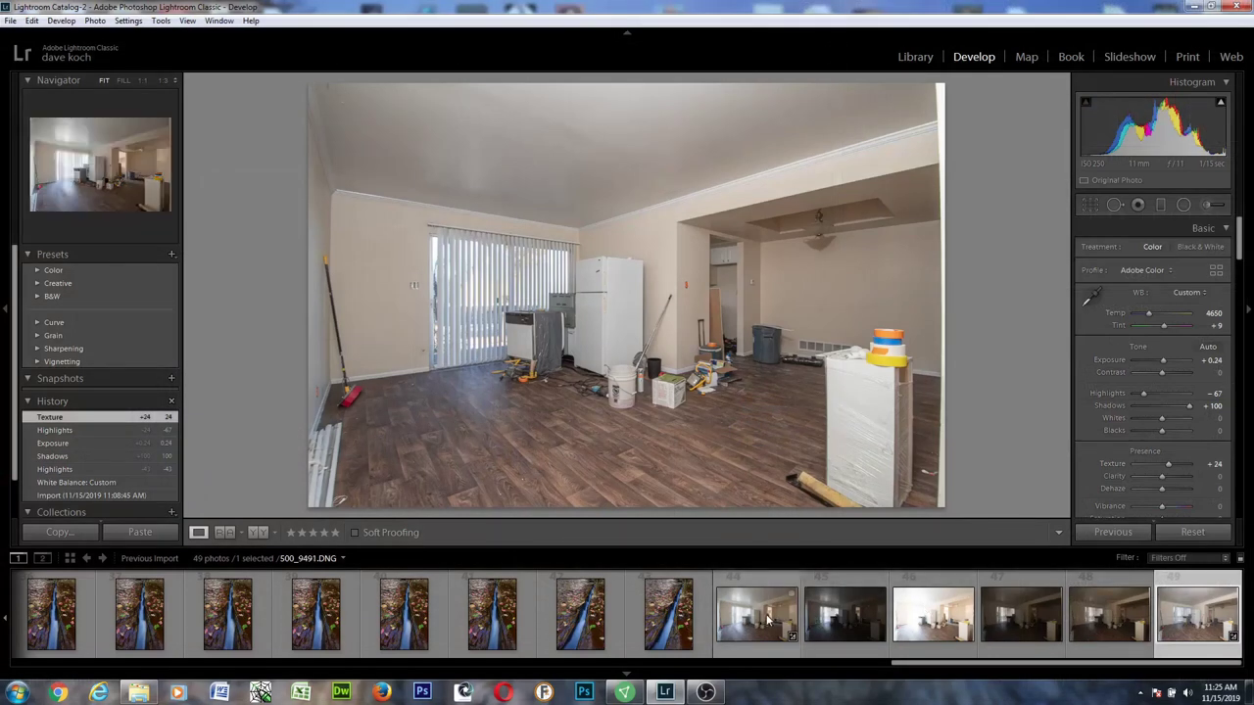
ctrl+click(769, 618)
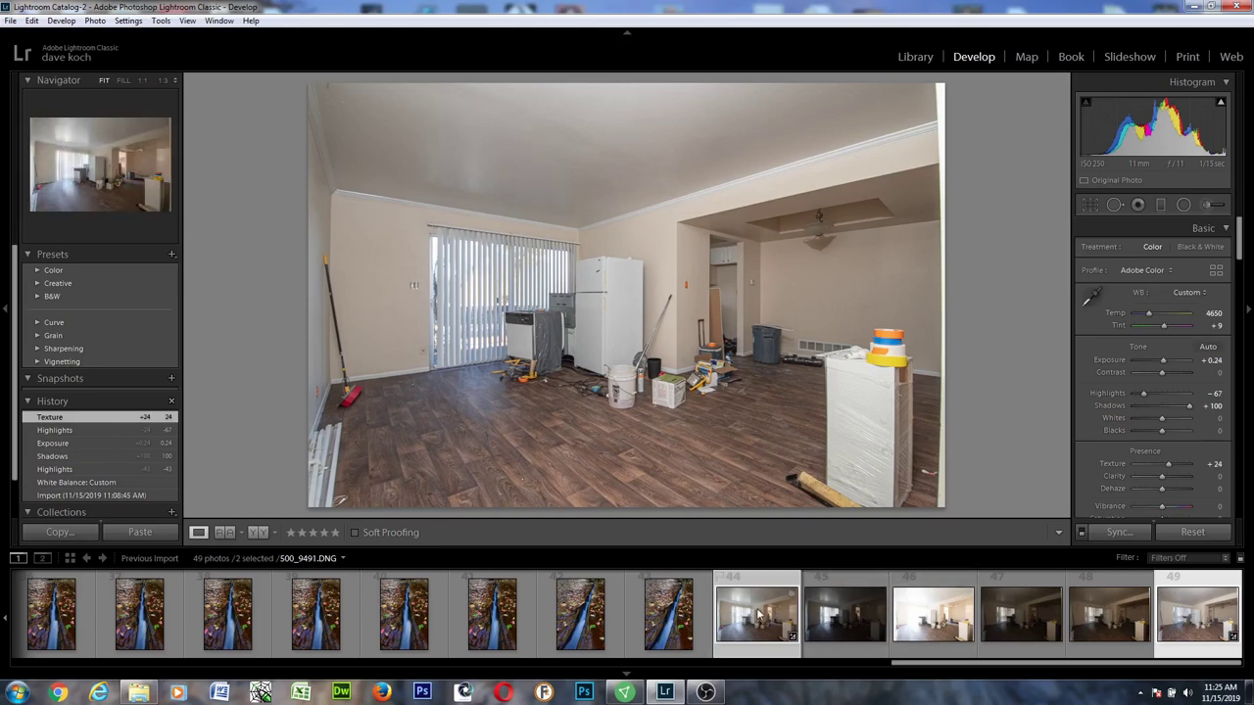
right_click(762, 614)
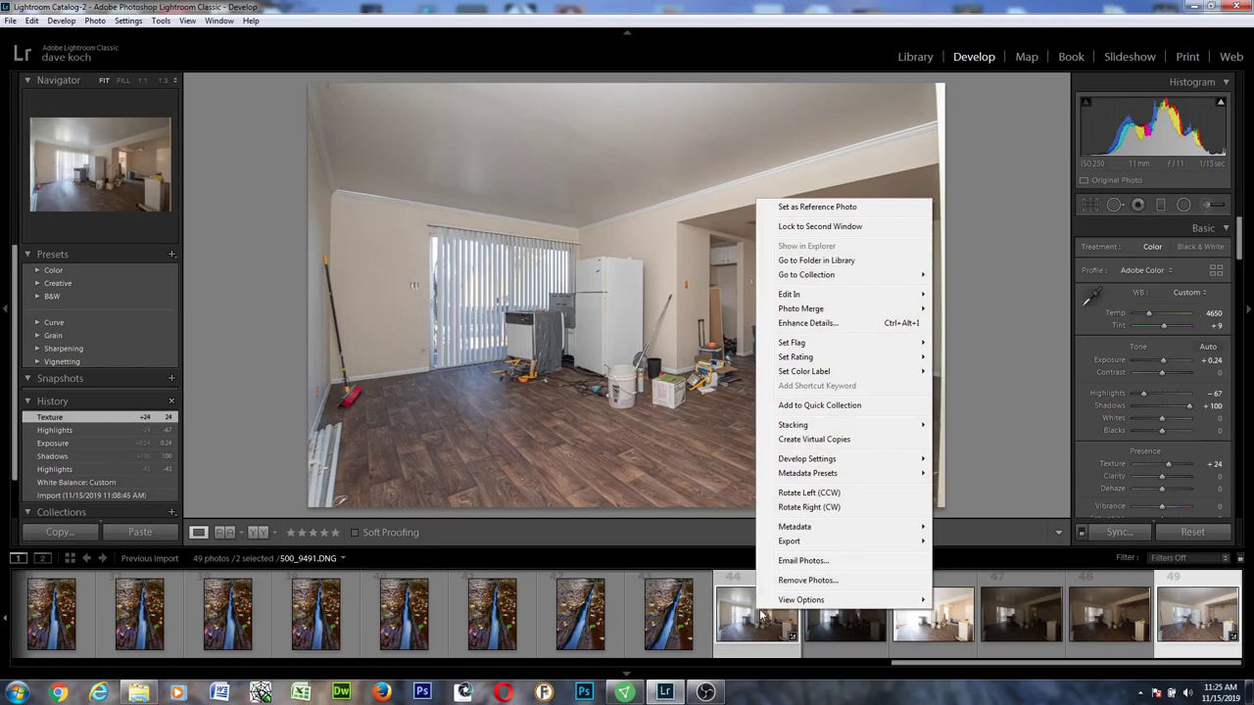
mouse_move(857, 299)
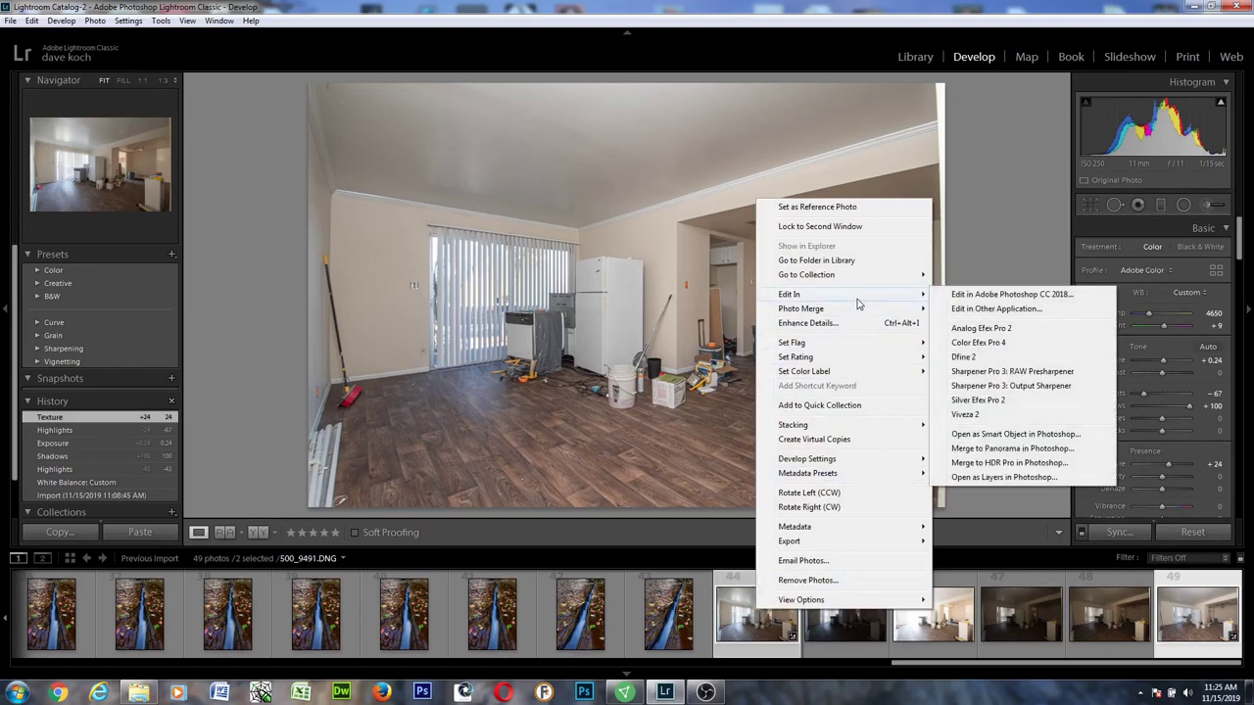
click(987, 477)
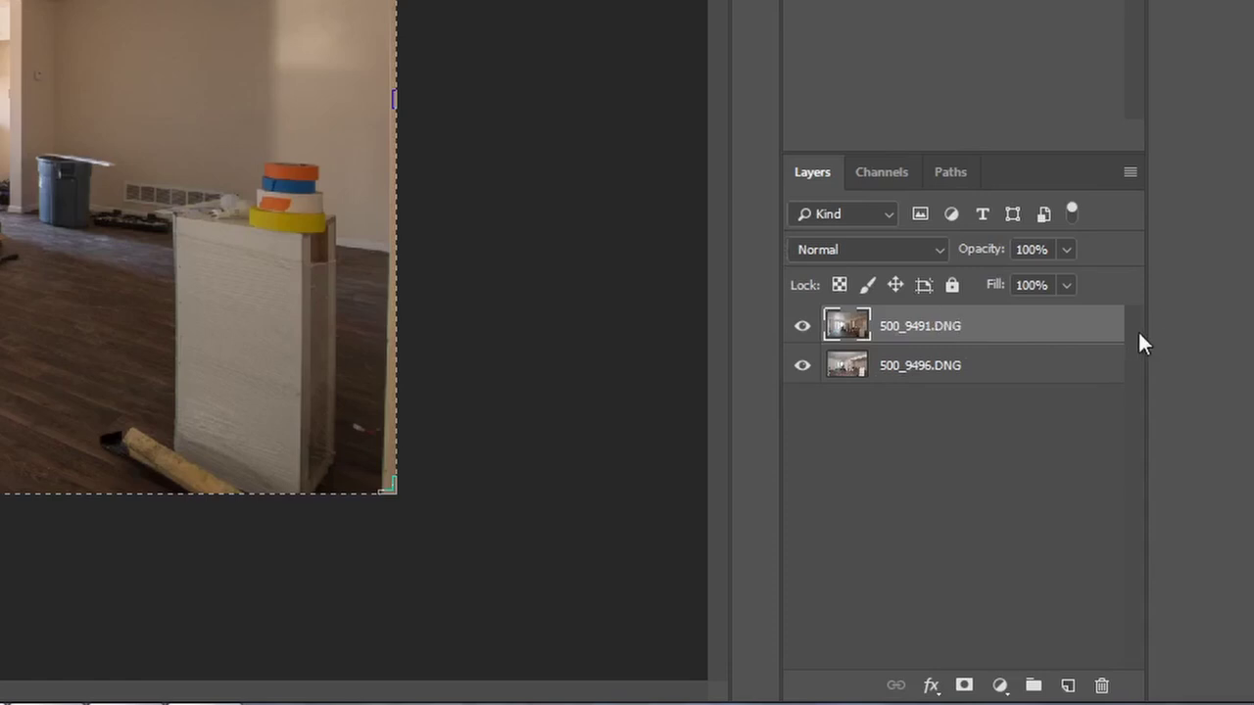
Toggle the top 500_9491.DNG layer's visibility to compare the exposures, then clear the selection.
click(803, 329)
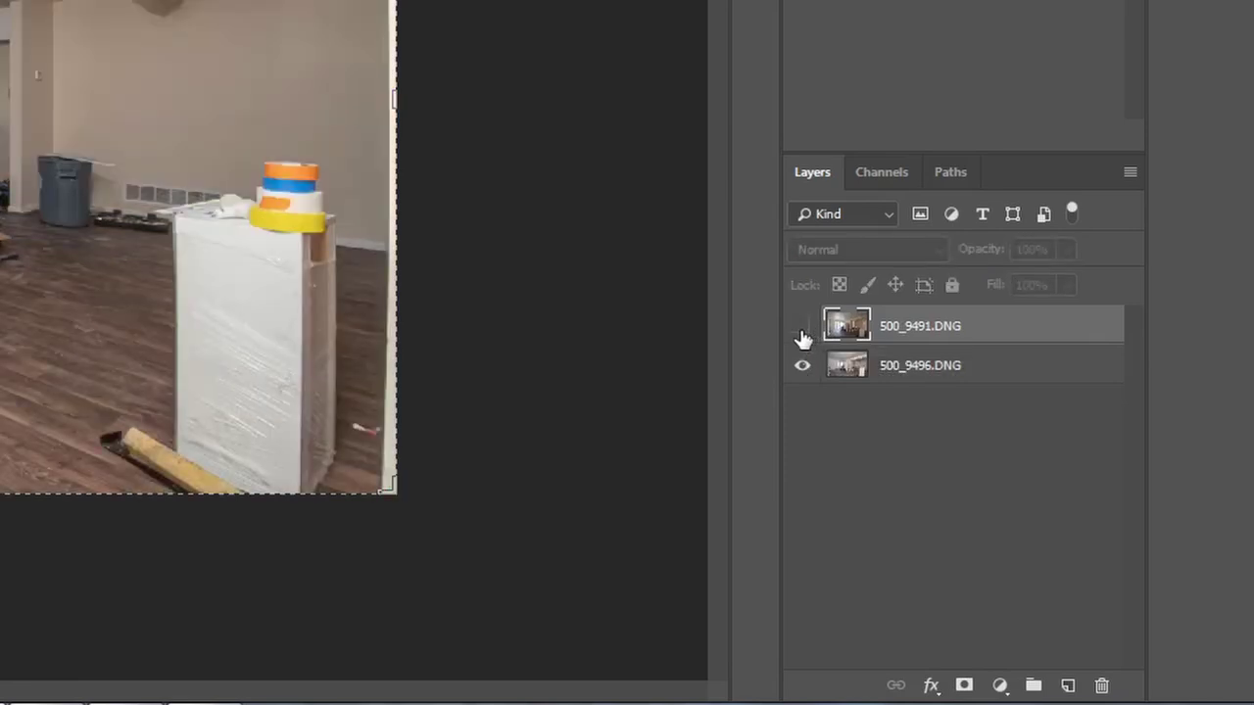
click(803, 333)
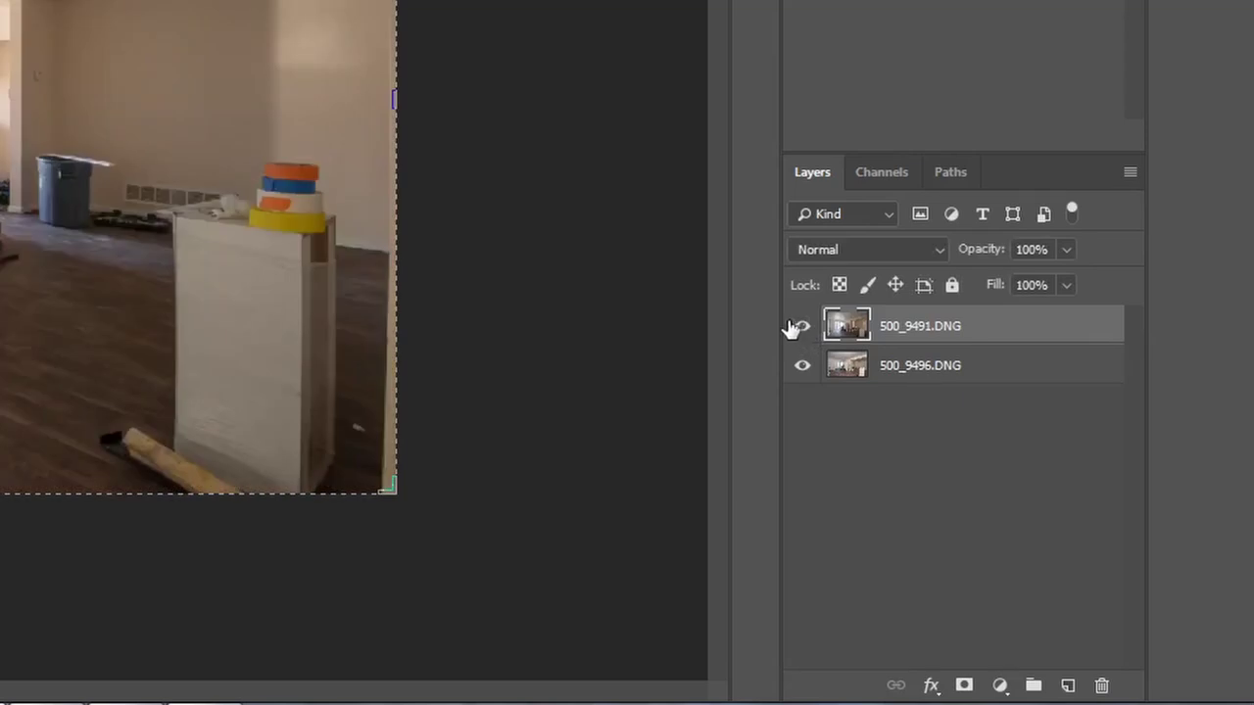
click(801, 330)
click(801, 329)
key(ctrl+d)
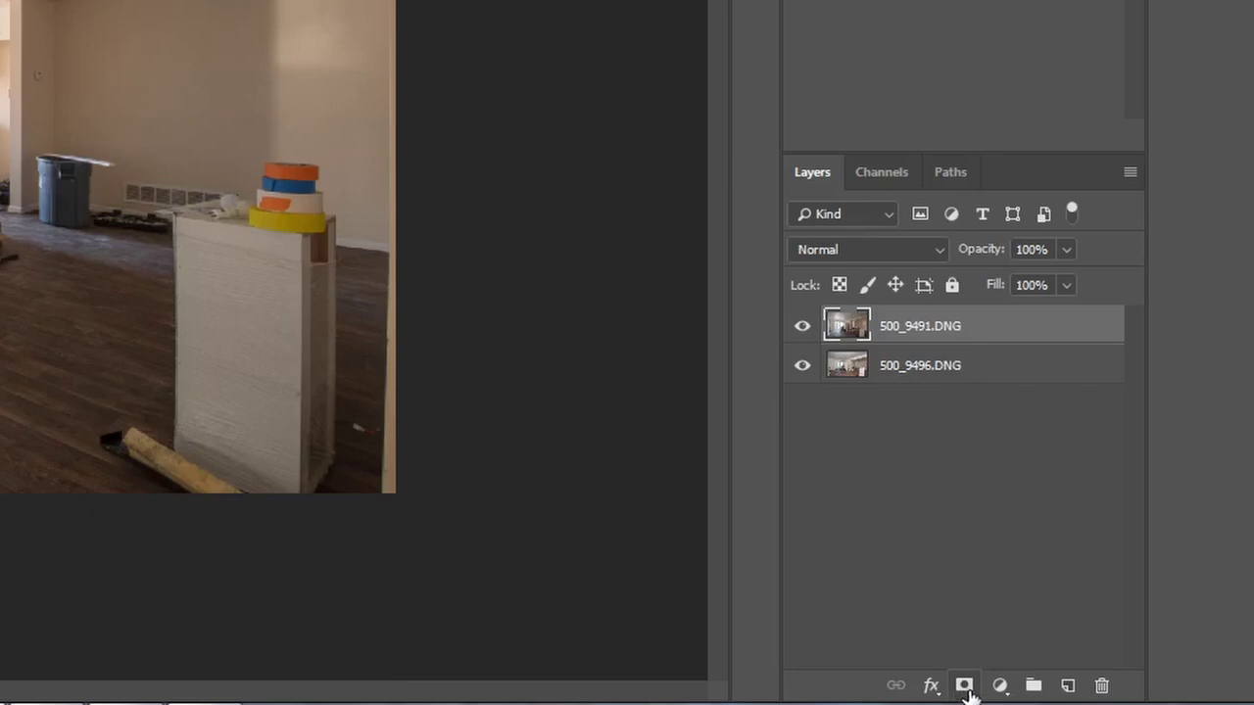
Replace the white layer mask with a black hide-all mask on the 500_9491.DNG layer.
click(965, 688)
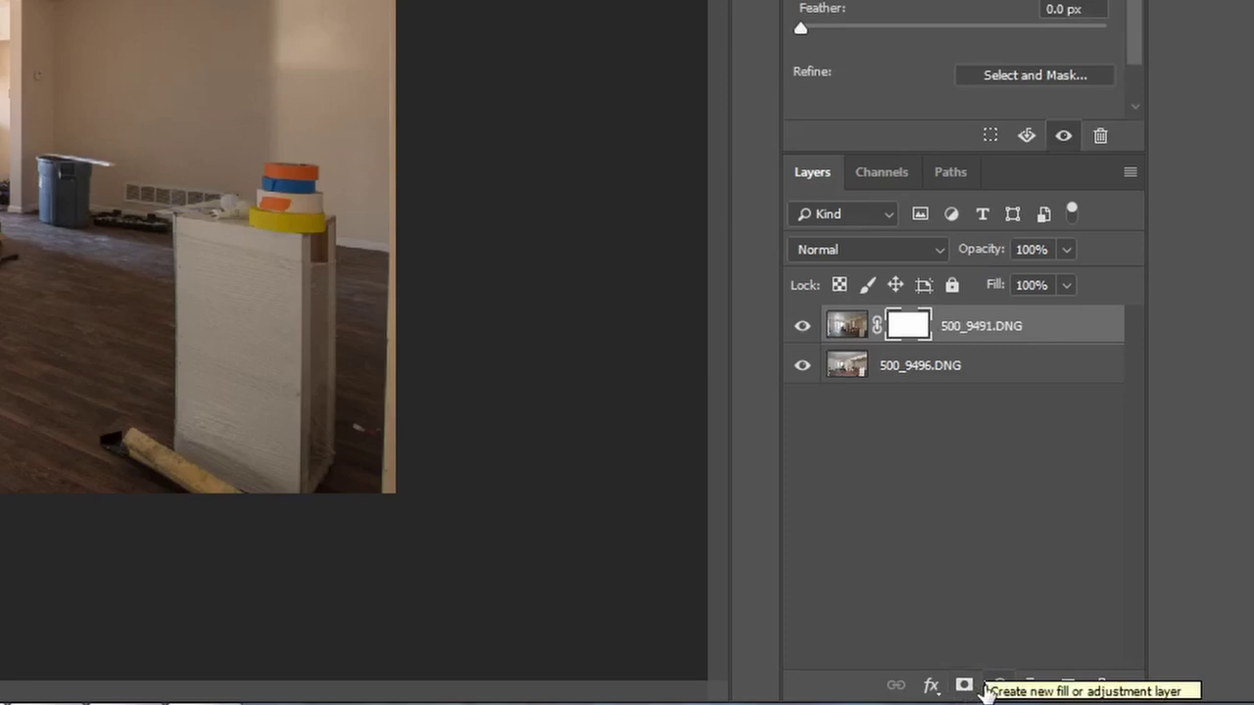
key(ctrl+z)
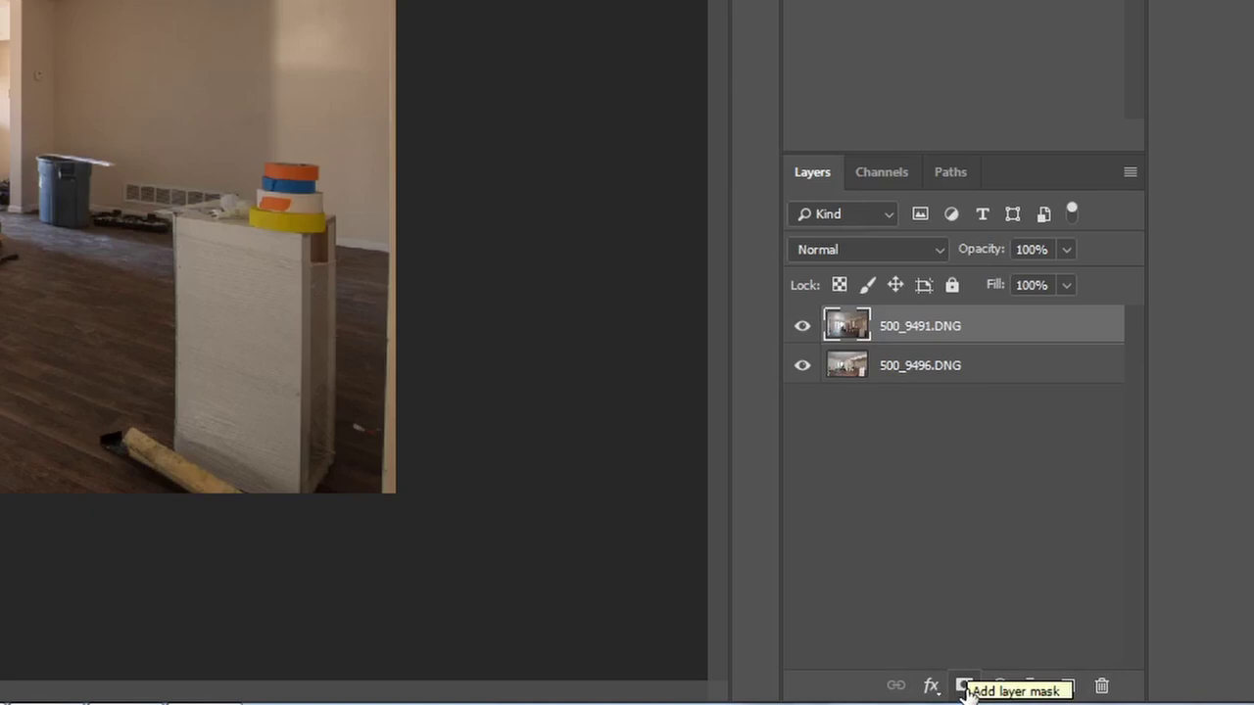
alt+click(965, 687)
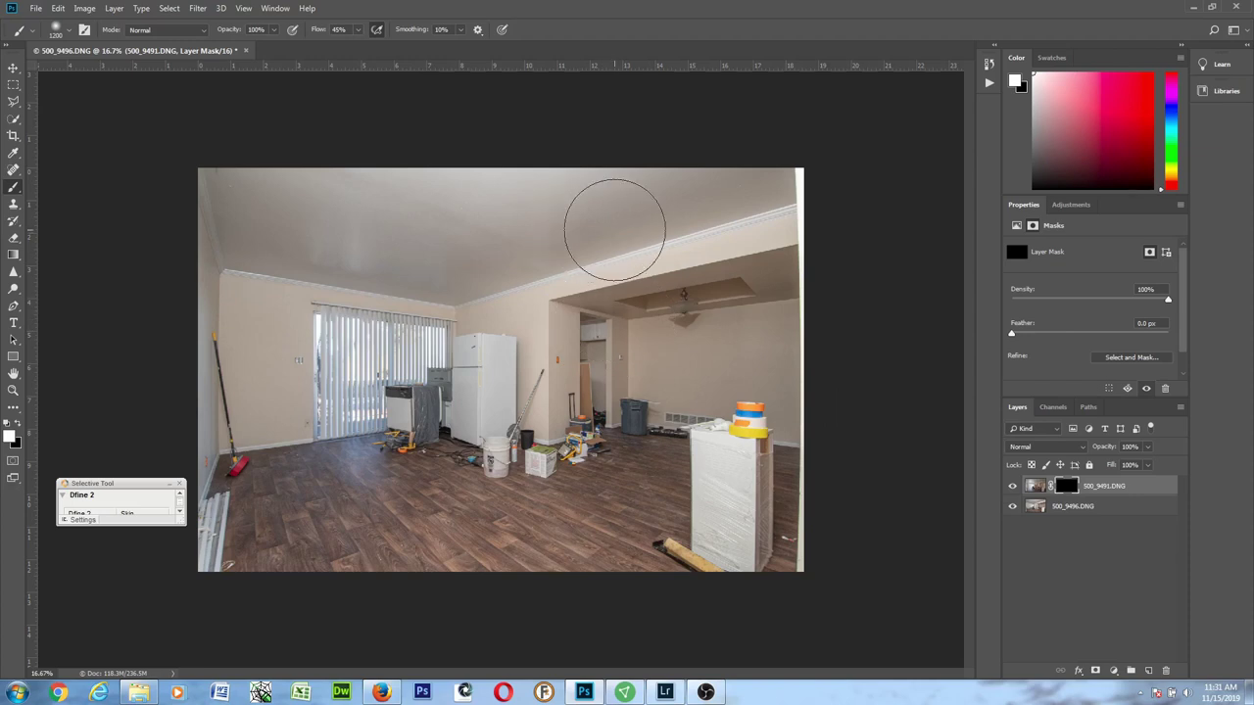
Paint white at 45% flow over the ceiling area of the mask.
mouse_move(630, 216)
mouse_down()
mouse_move(539, 232)
mouse_move(737, 230)
mouse_move(718, 239)
mouse_move(512, 160)
mouse_up()
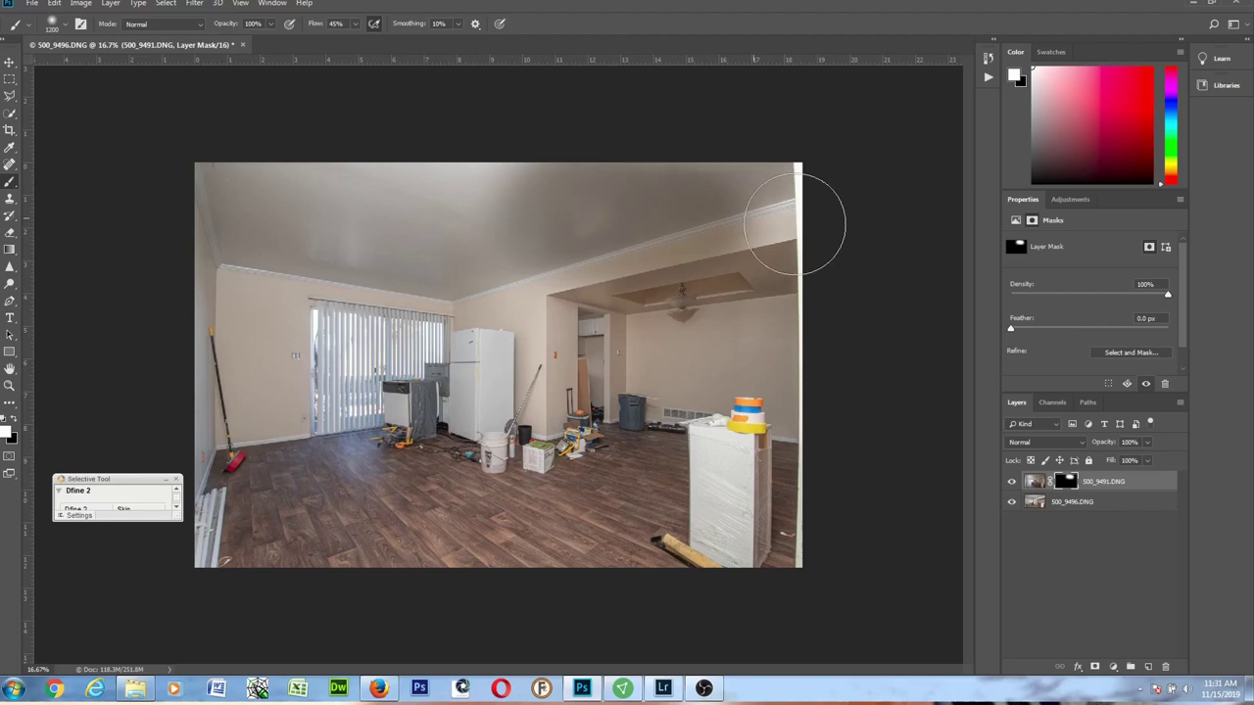
mouse_move(795, 223)
mouse_down()
mouse_move(564, 170)
mouse_move(603, 188)
mouse_move(577, 172)
mouse_up()
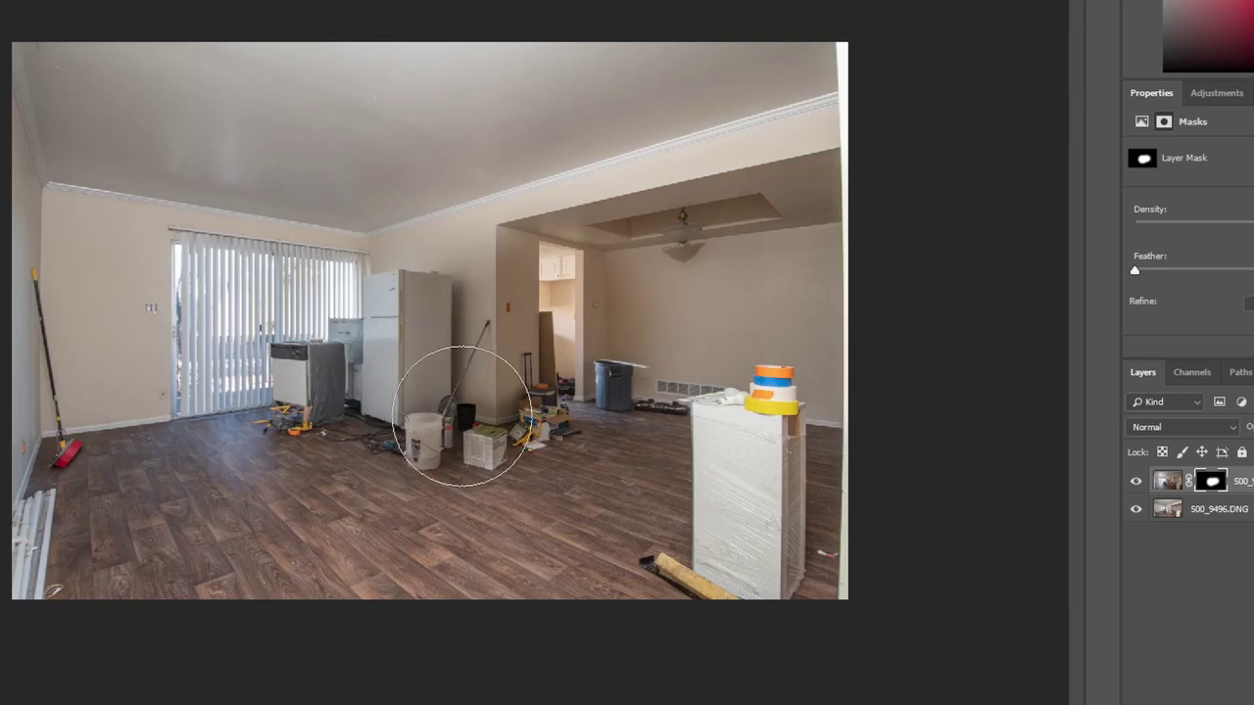
Paint the mask over the wrapped box and set the layer to Luminosity blend mode.
mouse_move(799, 481)
mouse_down()
mouse_move(744, 451)
mouse_move(779, 445)
mouse_move(754, 461)
mouse_up()
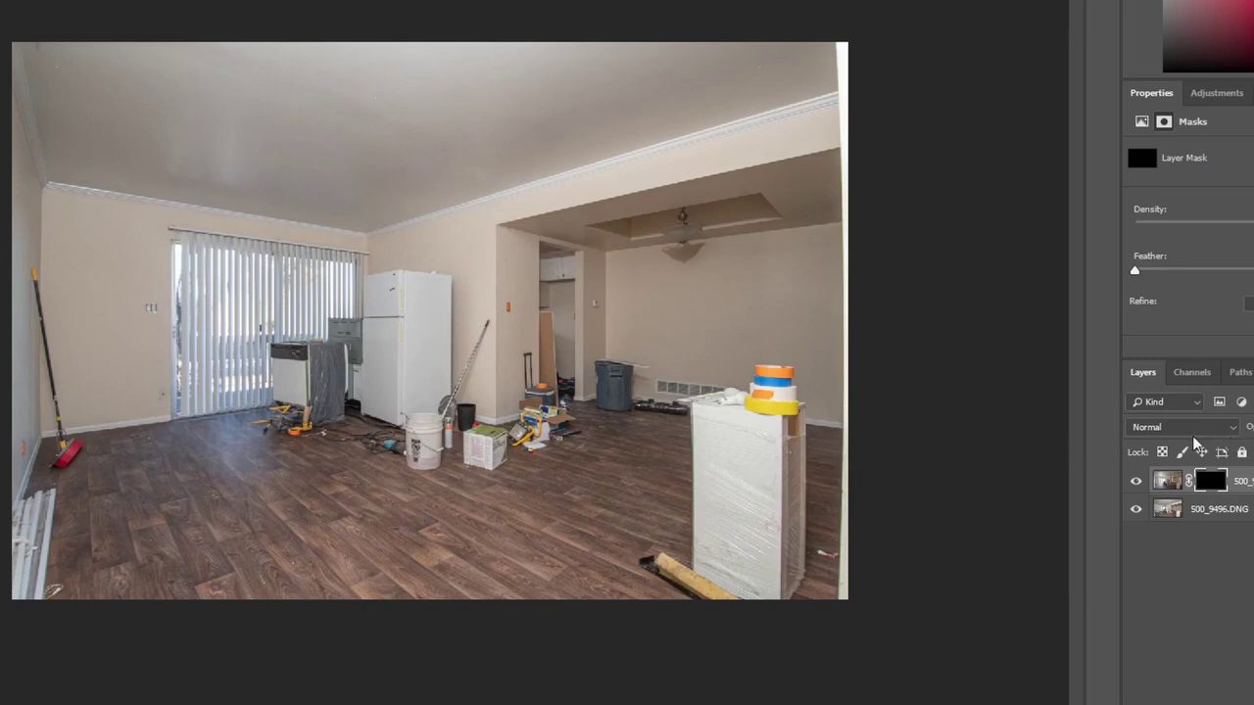
click(1236, 433)
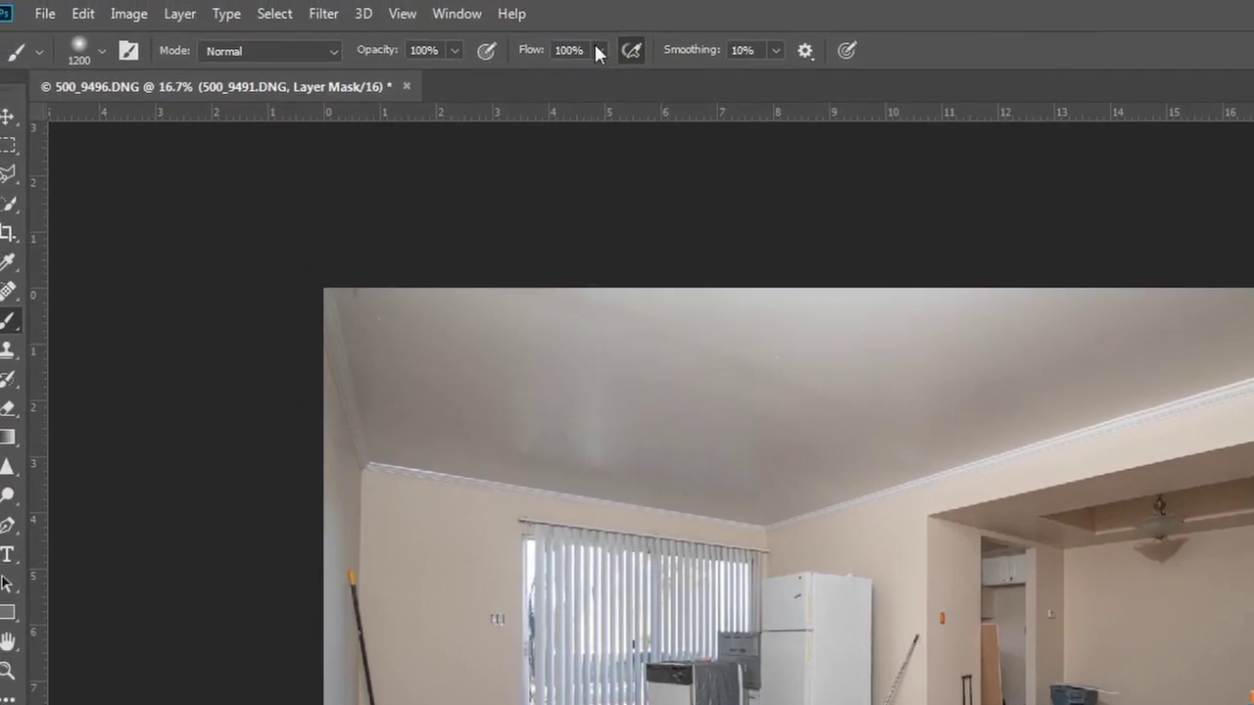
Lower the brush flow to 9% in the options bar.
click(540, 18)
click(506, 77)
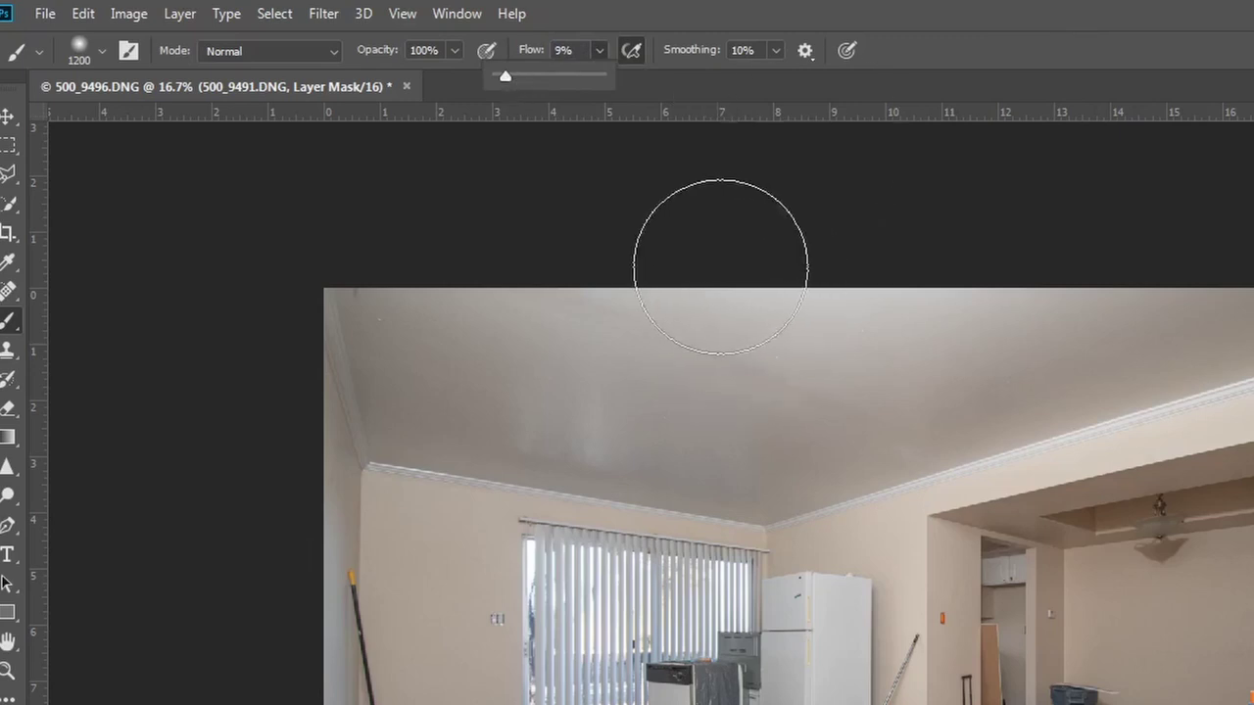
Paint low-flow white strokes on the 500_9491.DNG mask over the back wall, ceiling and doorway.
click(99, 53)
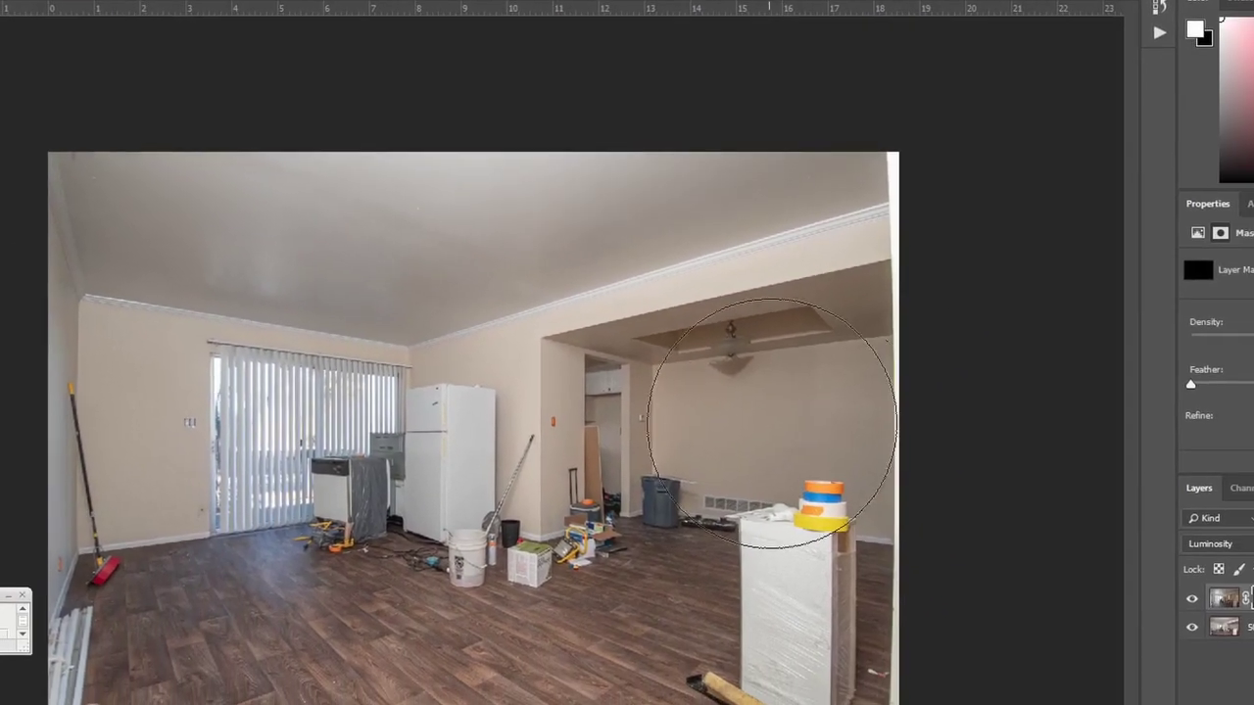
mouse_move(716, 409)
mouse_down()
mouse_move(648, 383)
mouse_move(710, 357)
mouse_move(660, 341)
mouse_move(736, 369)
mouse_move(676, 376)
mouse_move(720, 382)
mouse_up()
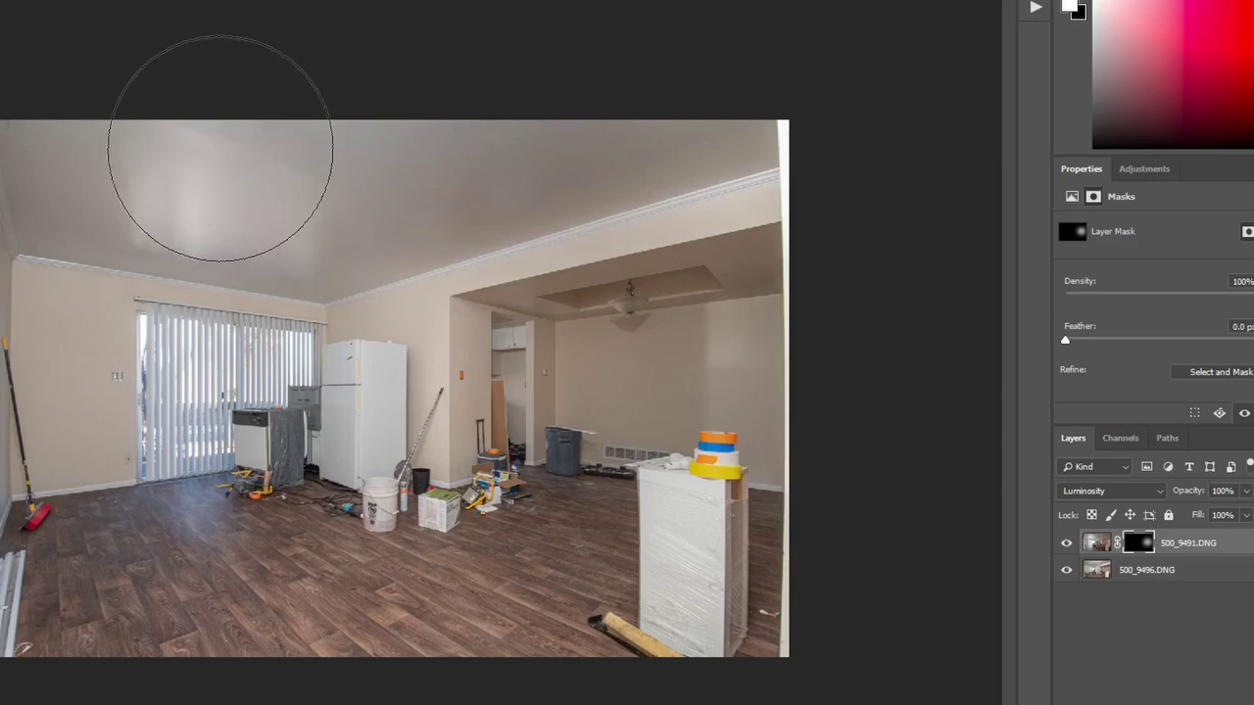
mouse_move(137, 166)
mouse_down()
mouse_move(56, 98)
mouse_move(266, 210)
mouse_move(173, 176)
mouse_move(244, 174)
mouse_move(92, 168)
mouse_move(147, 173)
mouse_up()
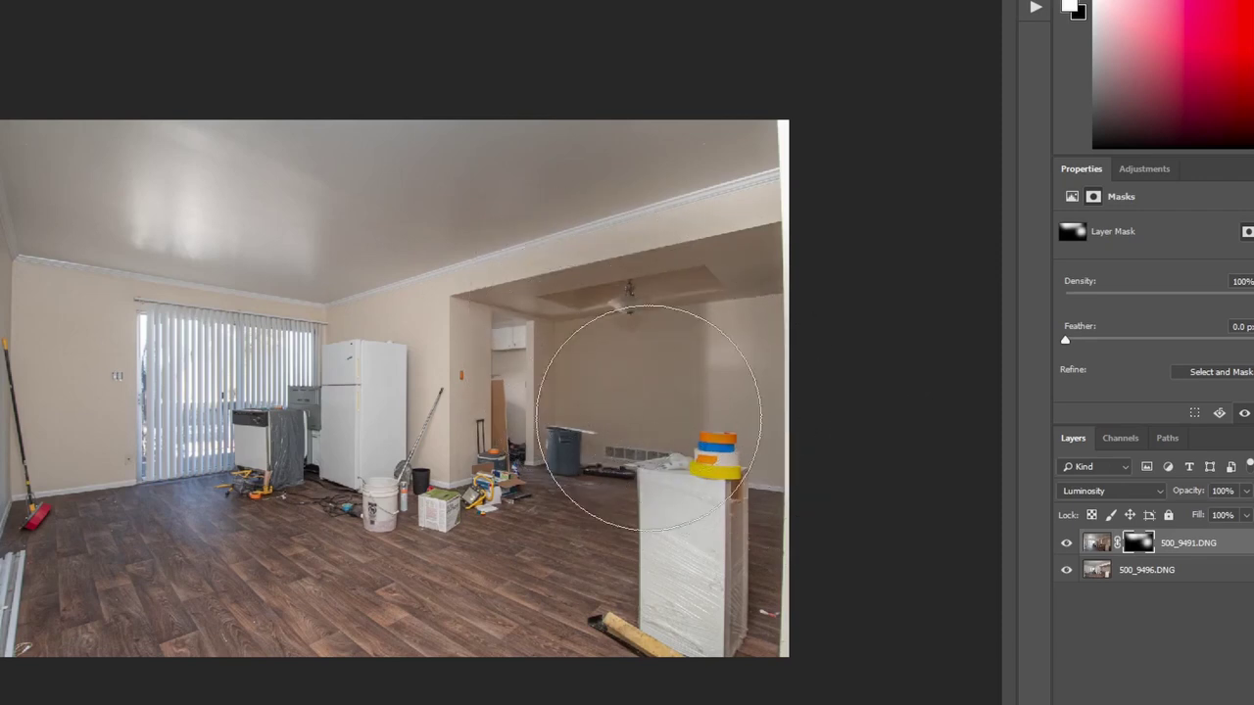
mouse_move(630, 355)
mouse_down()
mouse_move(588, 425)
mouse_move(618, 369)
mouse_move(650, 546)
mouse_move(672, 504)
mouse_up()
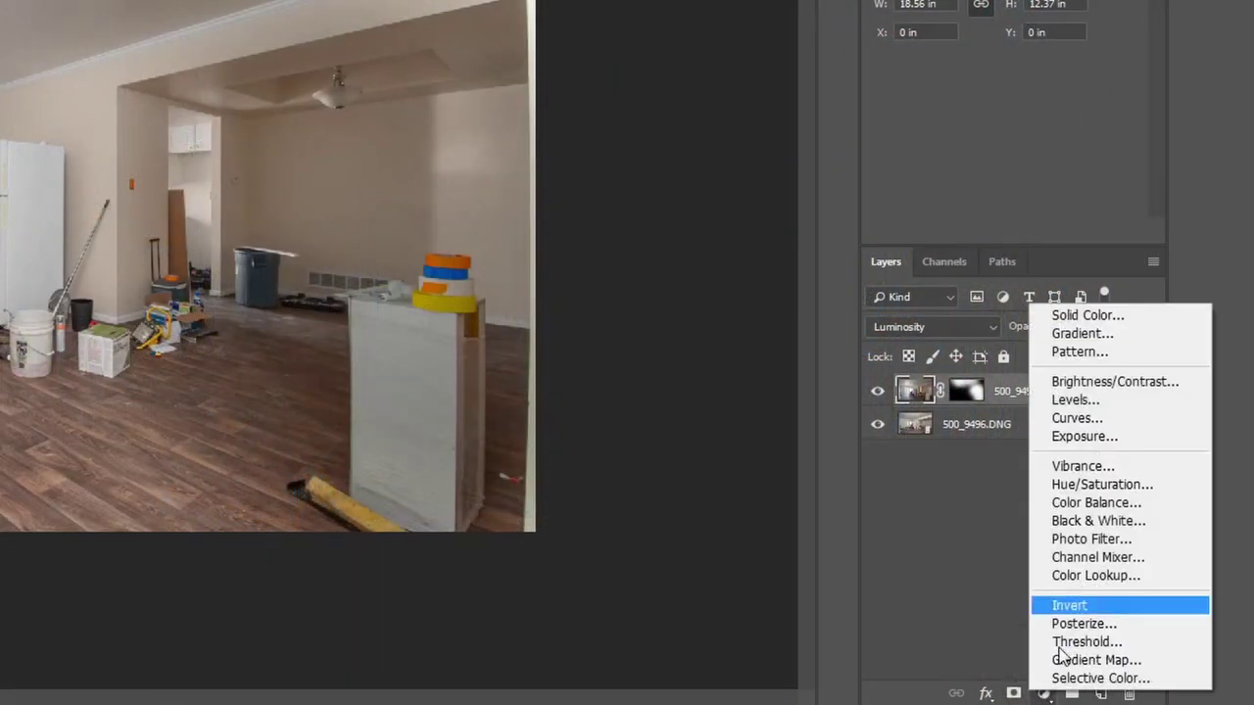
Add a Curves adjustment layer on top of the layer stack from the Layers panel.
click(1139, 423)
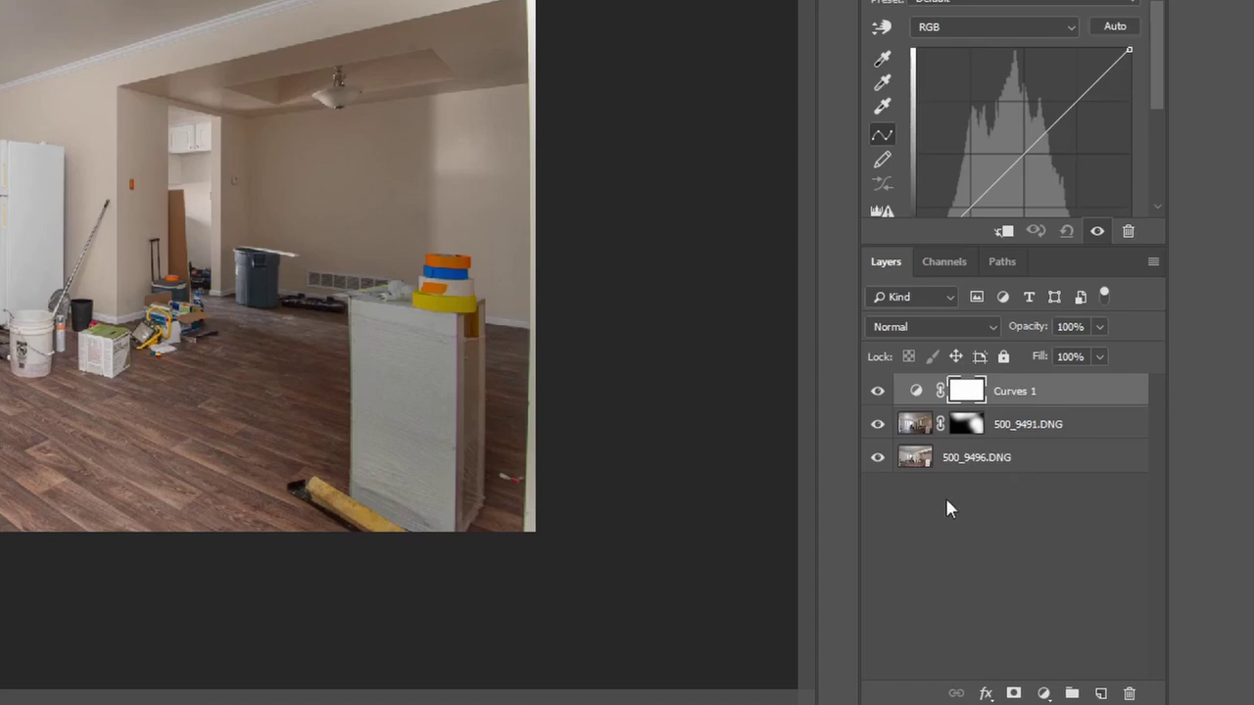
Hide the 500_9496.DNG layer and temporarily disable the 500_9491.DNG layer mask.
click(878, 458)
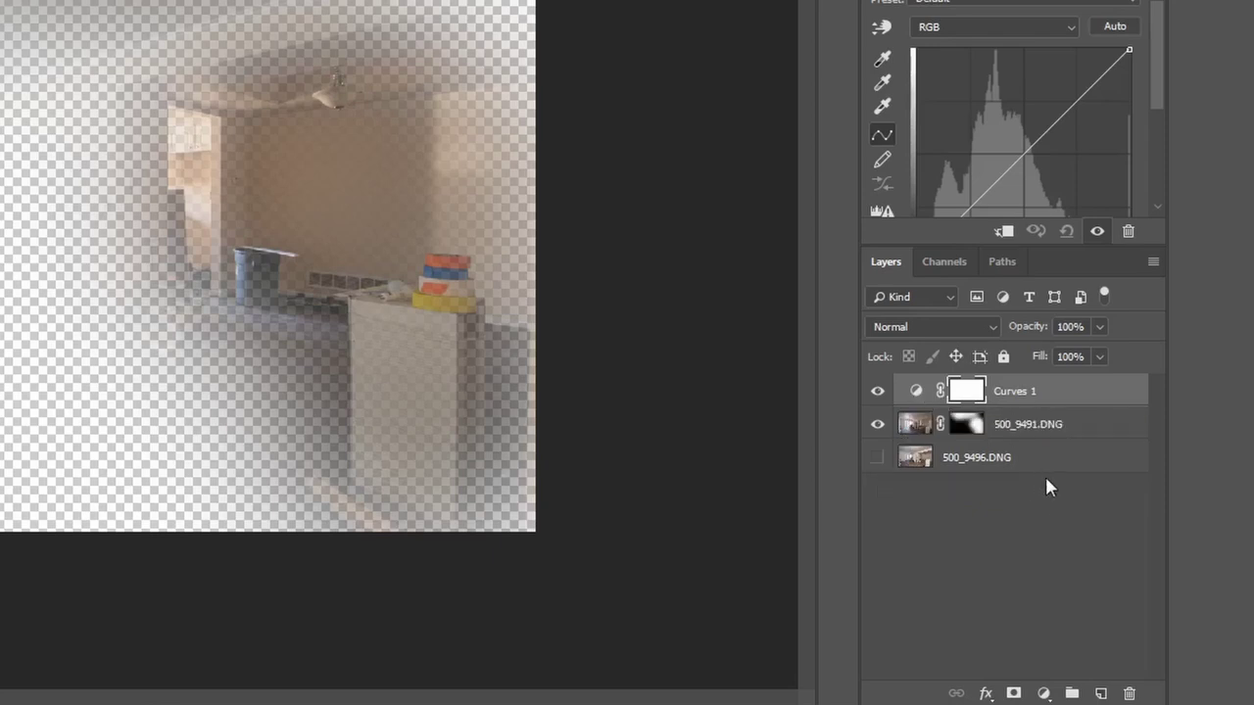
shift+click(975, 429)
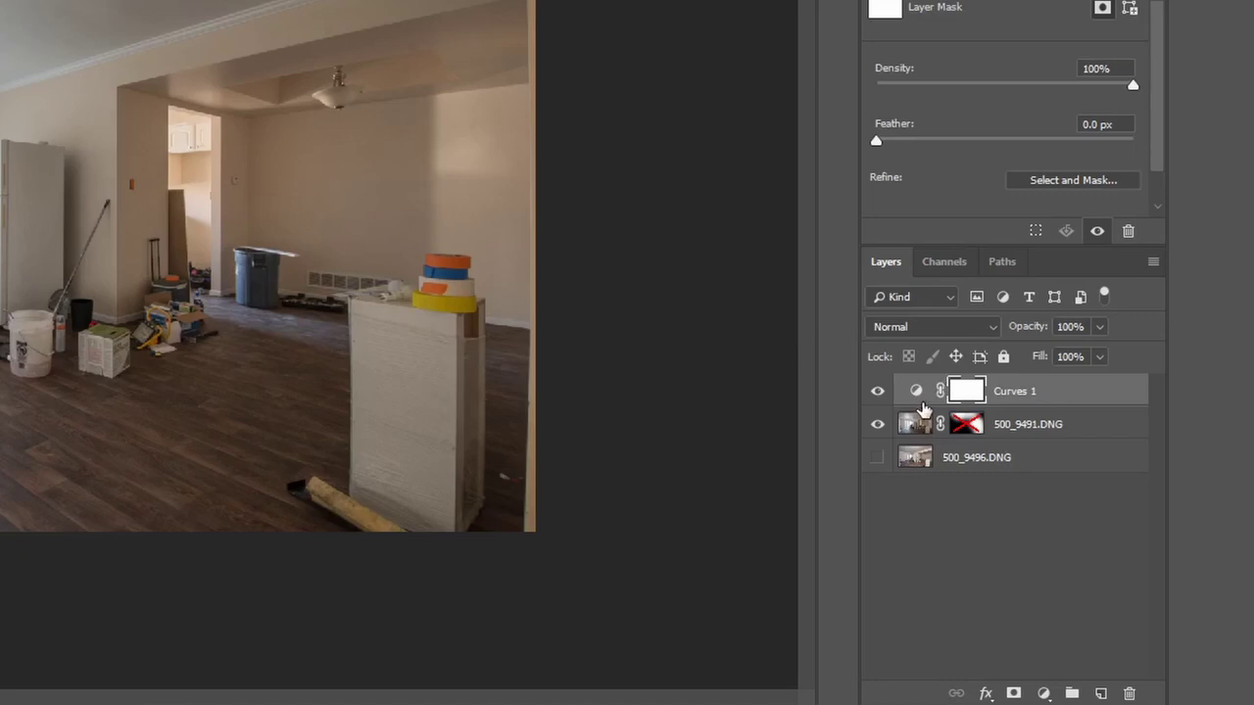
Lift the Curves 1 RGB curve through the midtones to brighten the whole room.
click(916, 393)
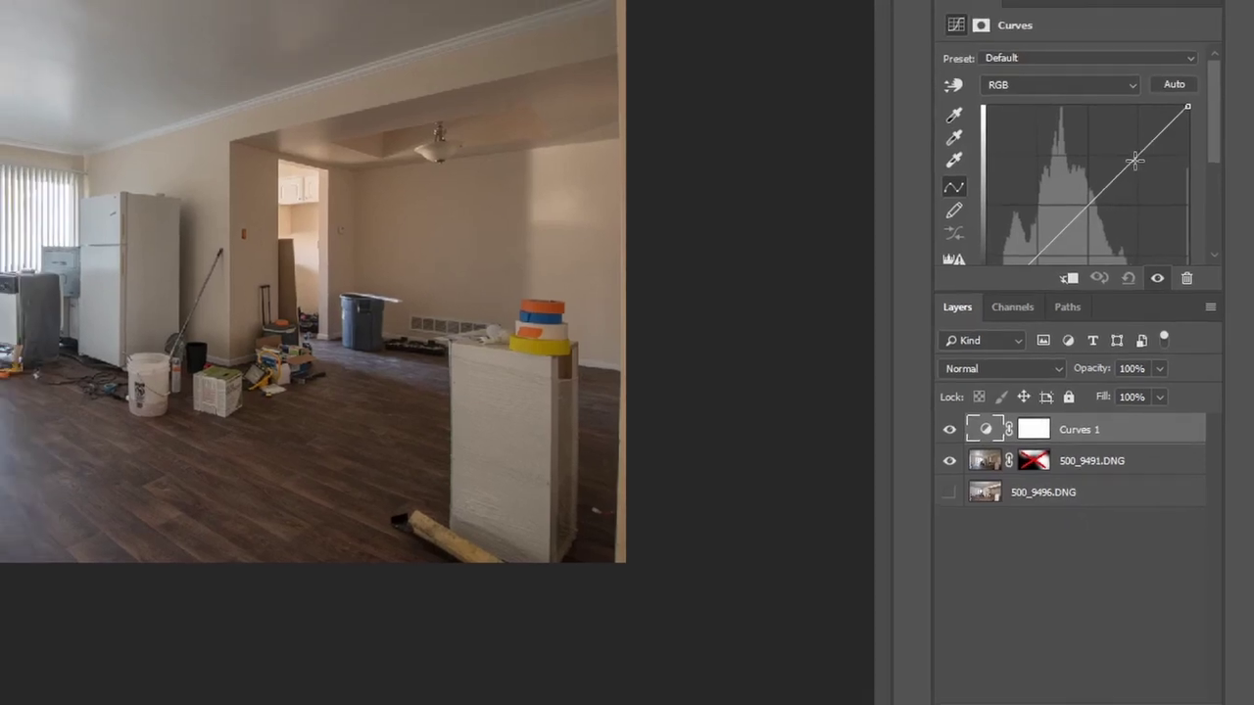
drag(1115, 206, 1106, 190)
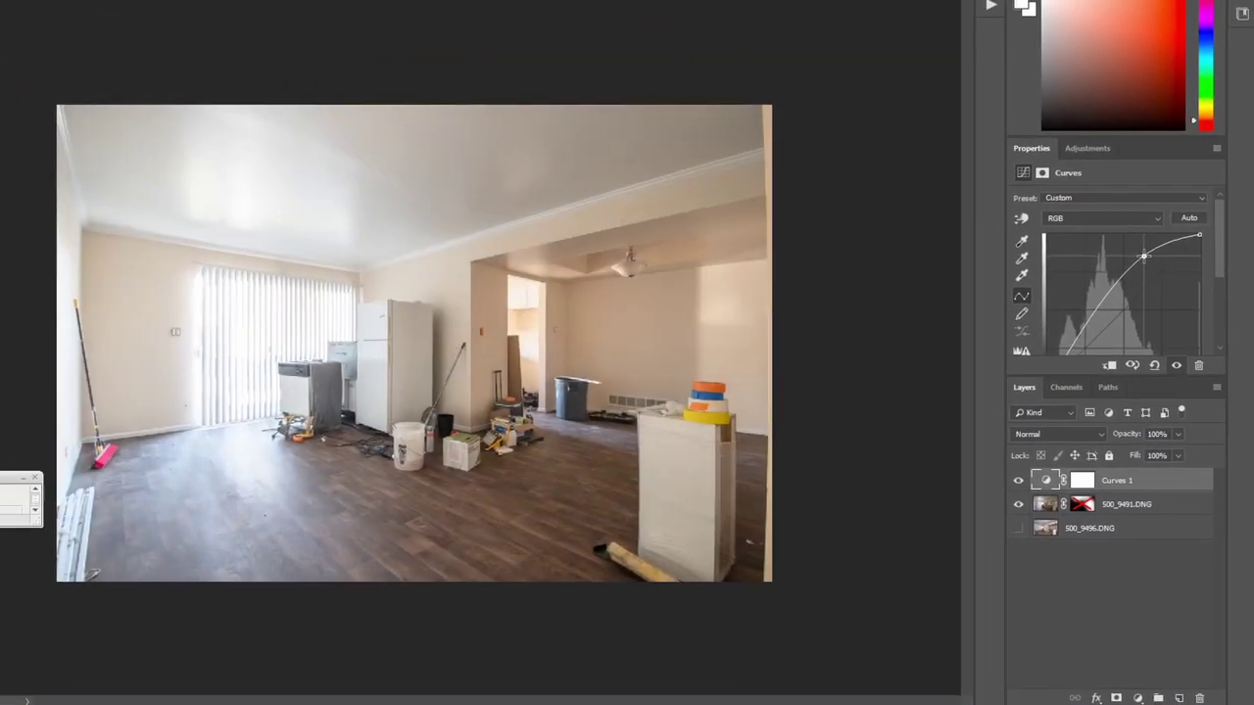
drag(1132, 247, 1119, 244)
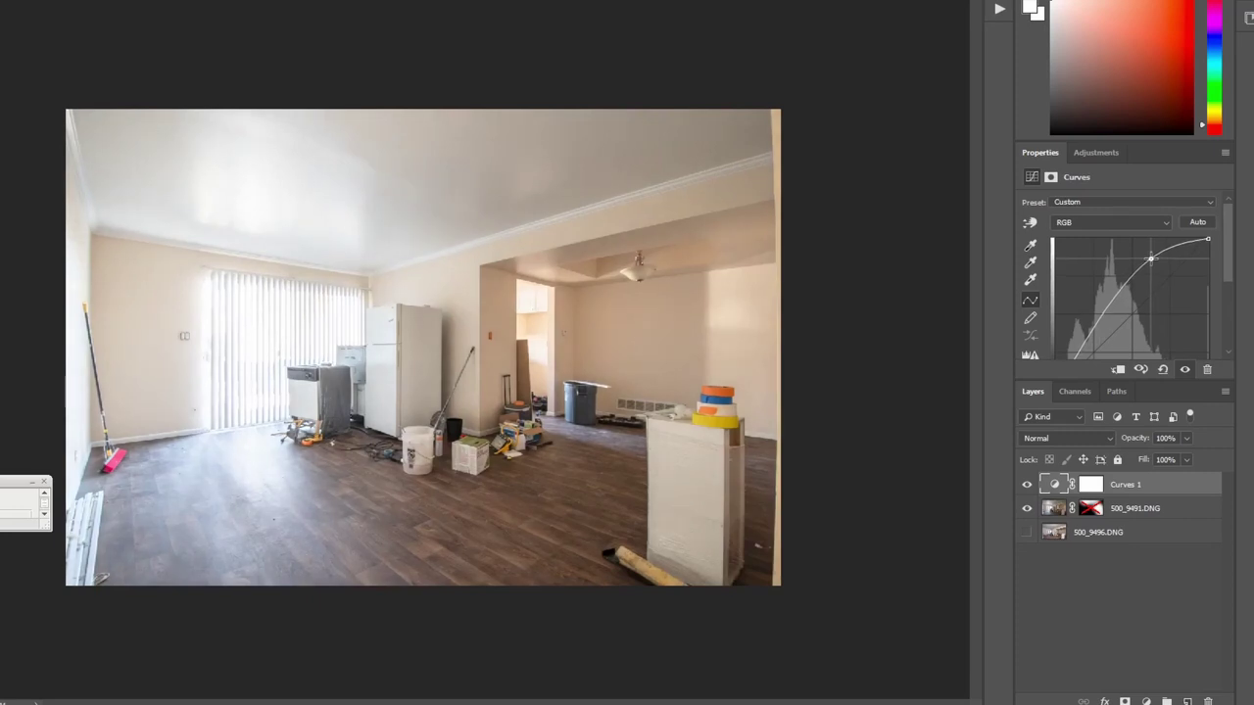
Re-enable the 500_9491.DNG mask, hide Curves 1, and make 500_9496.DNG visible again.
shift+click(1092, 511)
click(1026, 484)
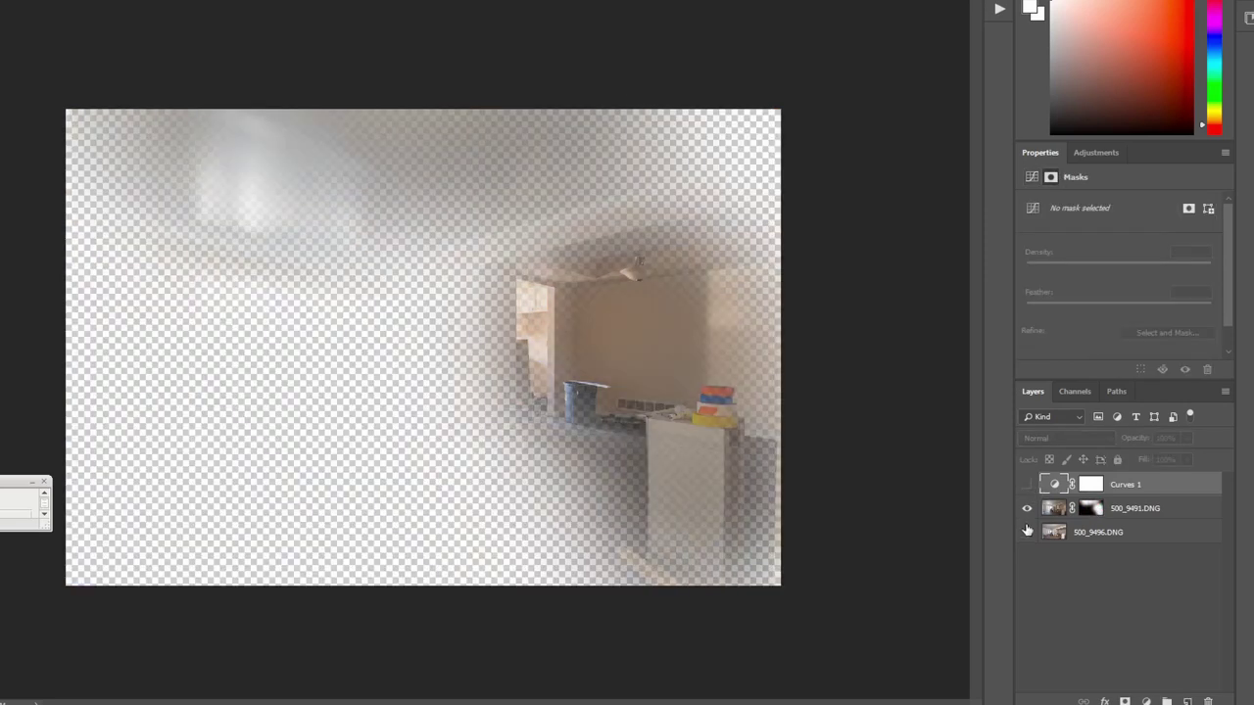
click(1027, 531)
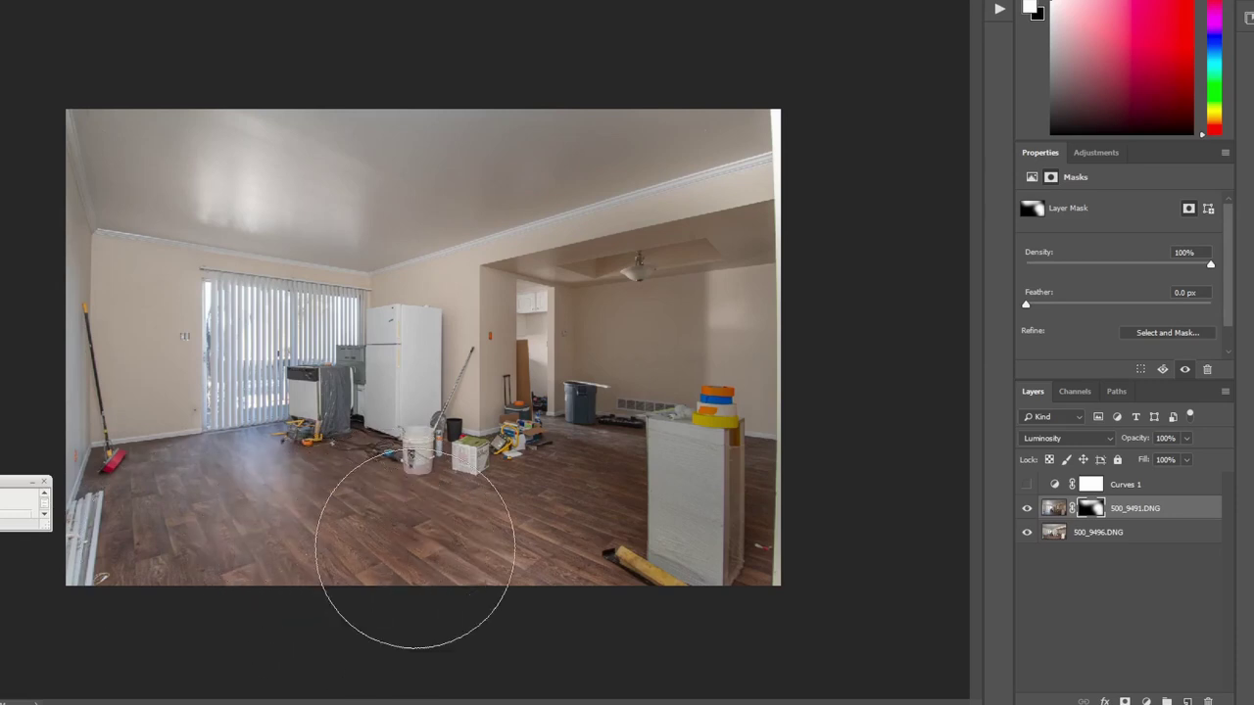
Brush the 500_9491.DNG mask over the floor and dab paint onto one more area.
drag(414, 586, 415, 574)
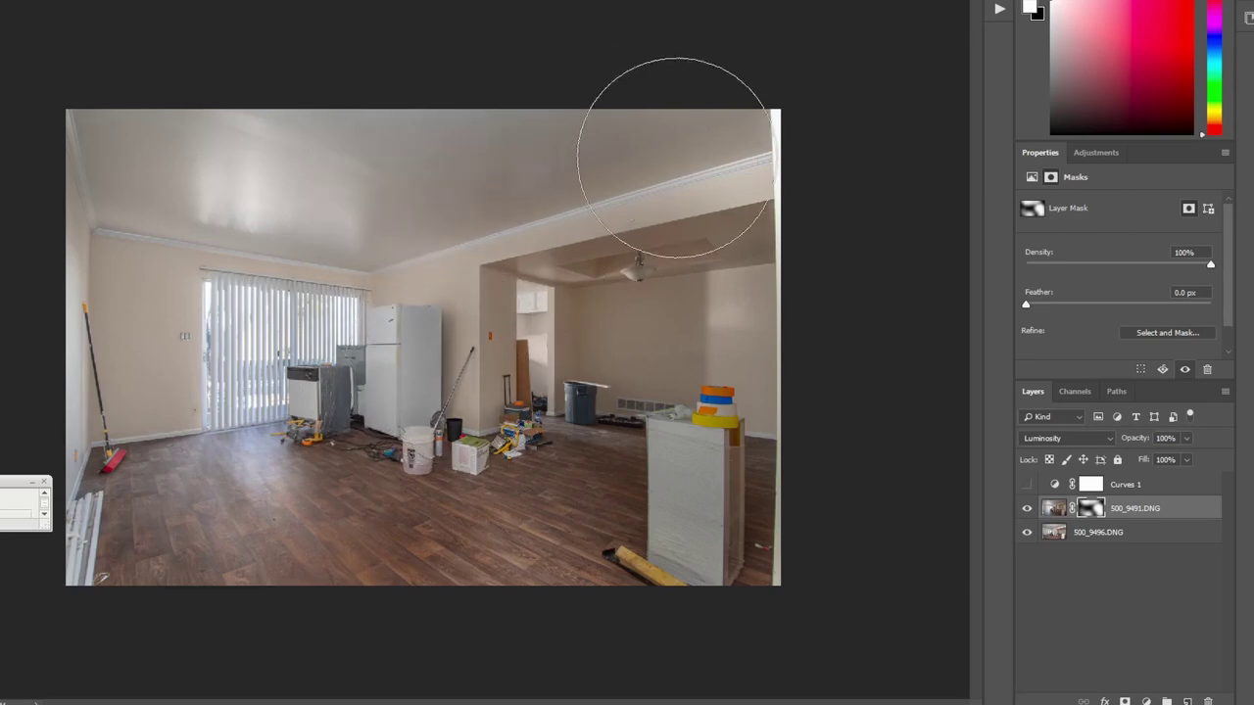
click(456, 387)
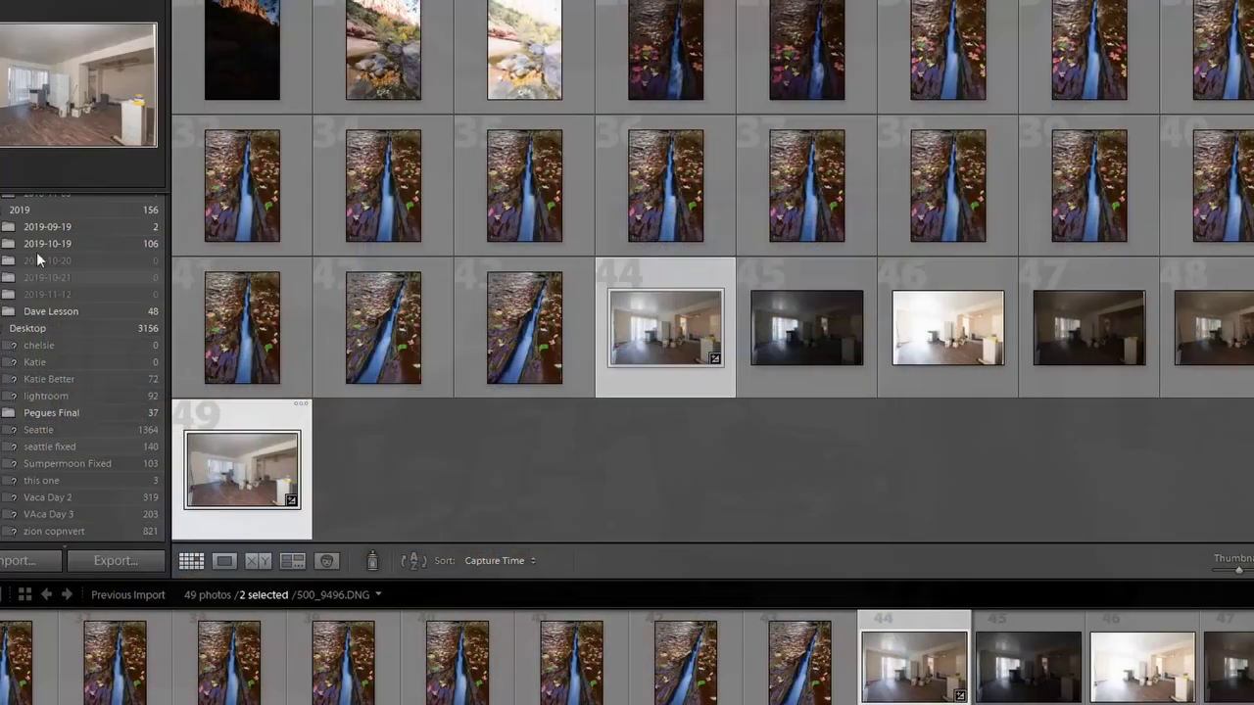
Open the 2018-10-12 folder in the Library Folders panel, passing through 2019-10-19 and 2018-11-05.
click(44, 248)
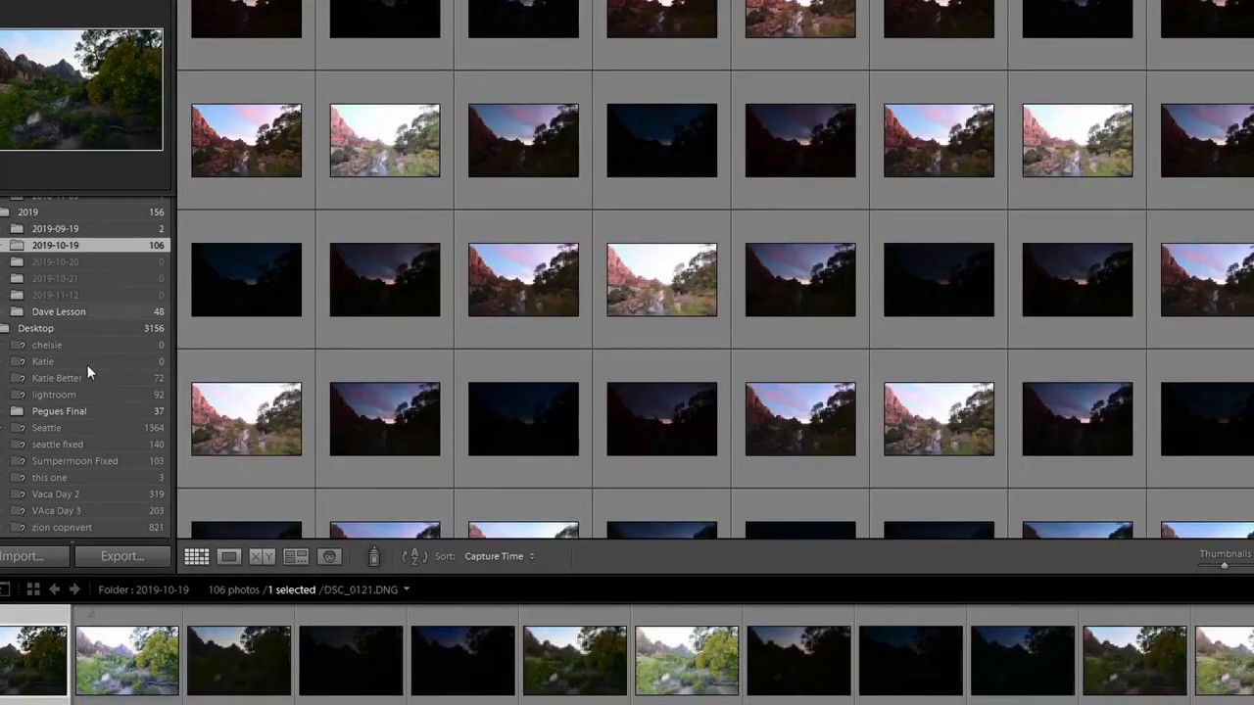
scroll(73, 276, up, 5)
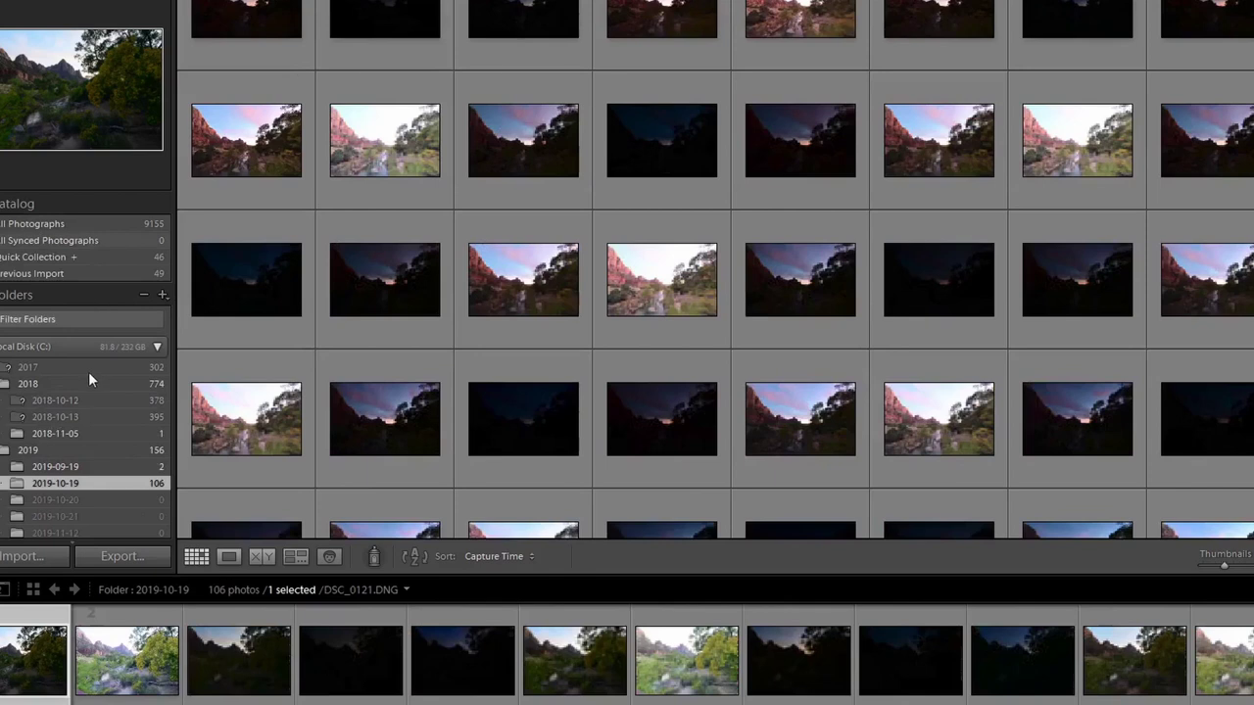
click(70, 434)
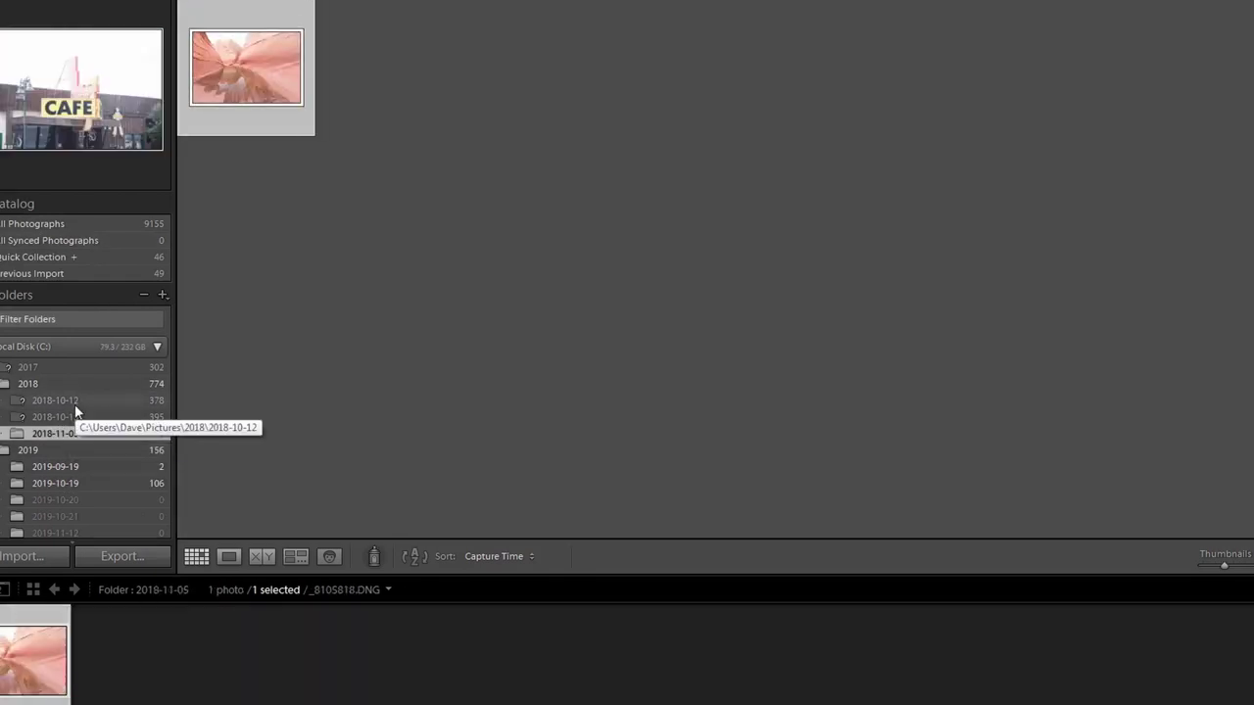
click(78, 402)
scroll(73, 429, down, 6)
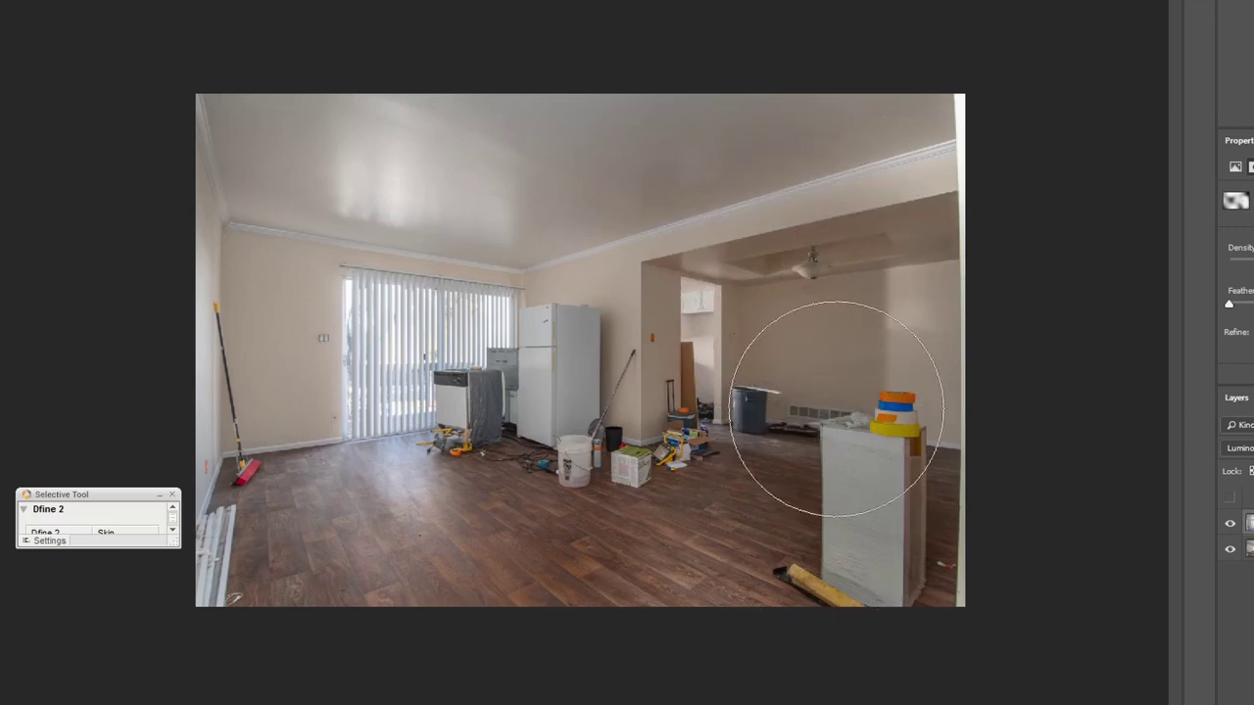
Reduce the Brush tool size to about 65 px with the [ key.
key(bracketleft)
key(bracketleft)
key(bracketleft)
key(bracketleft)
key(bracketleft)
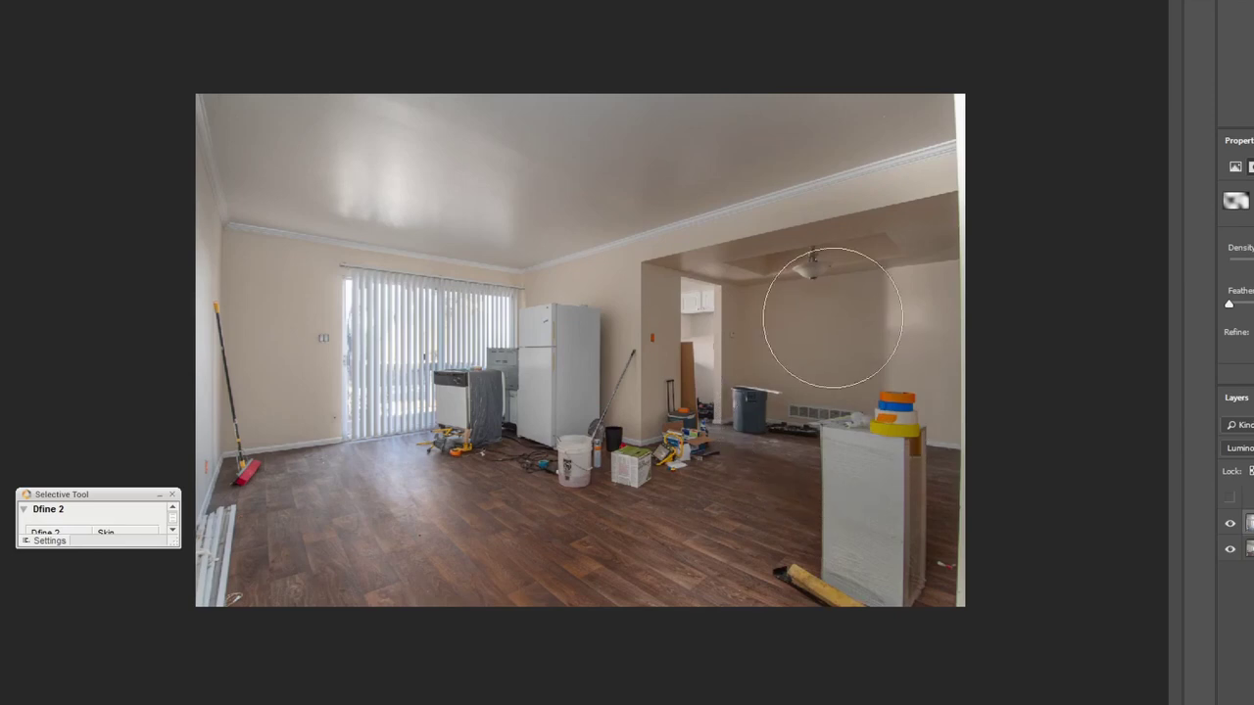